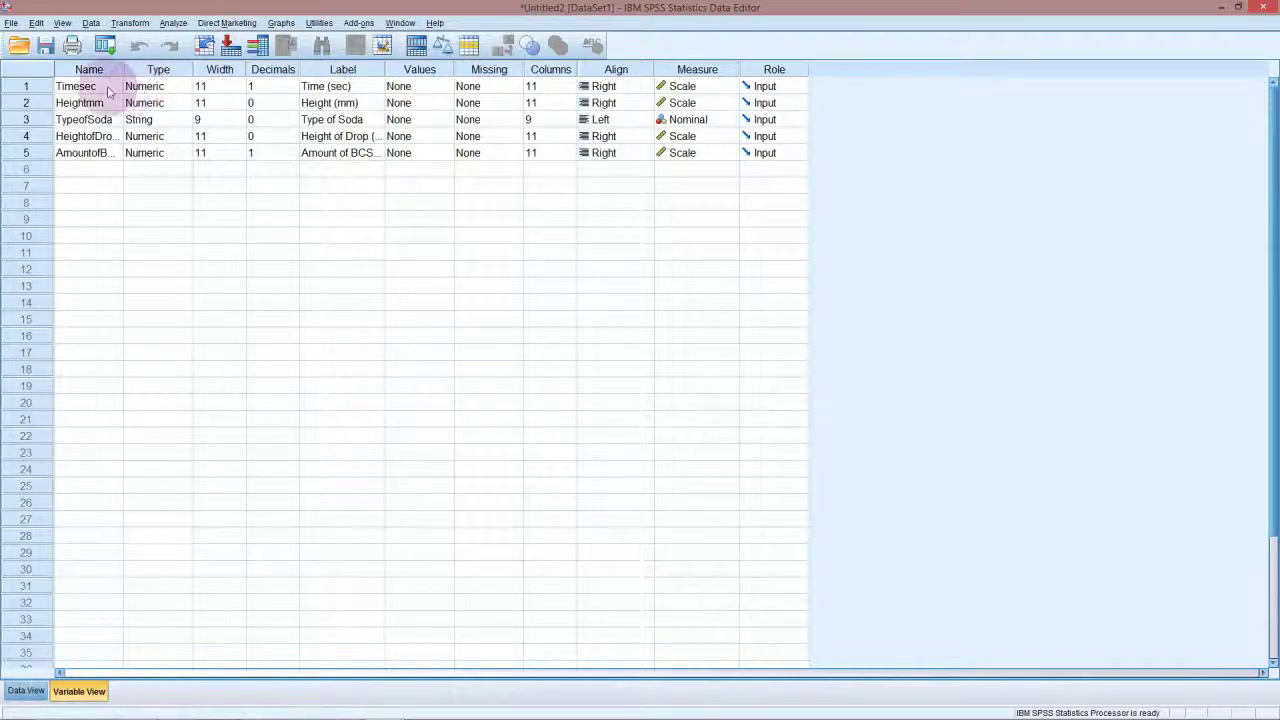
- Rename the first two variables, Timesec and Heightmm, as Time and Height
click(90, 87)
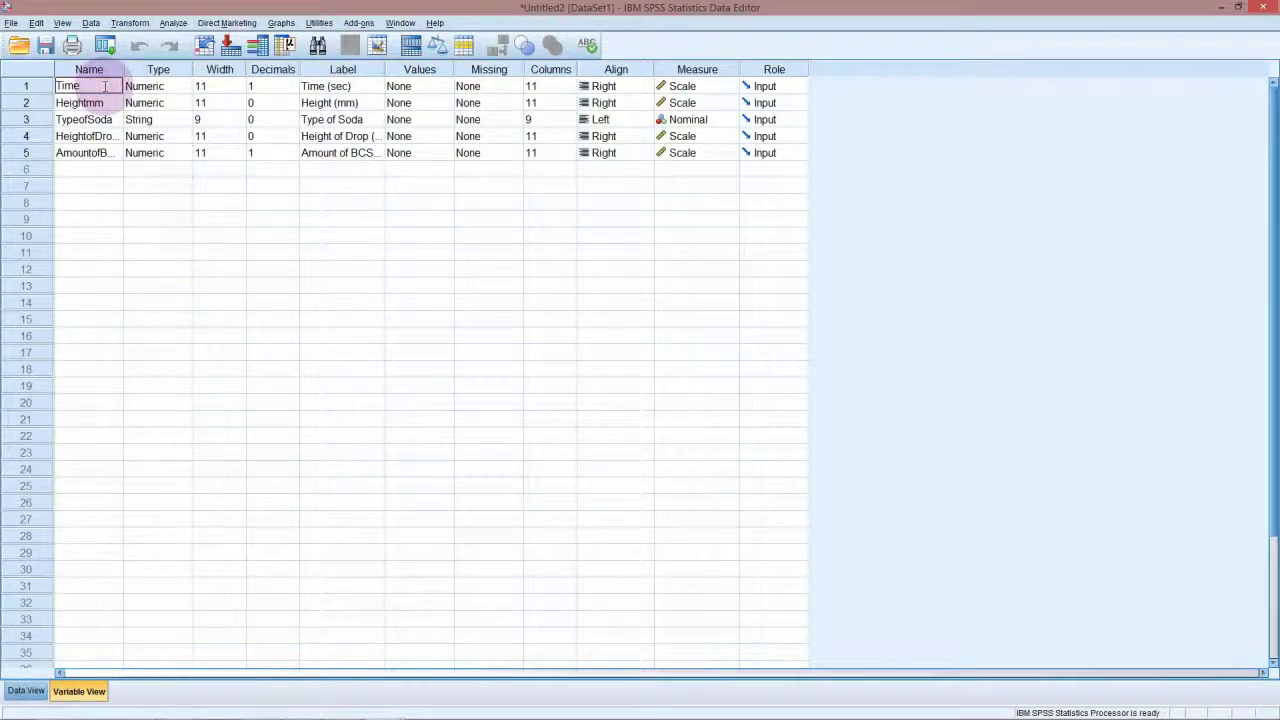
click(105, 103)
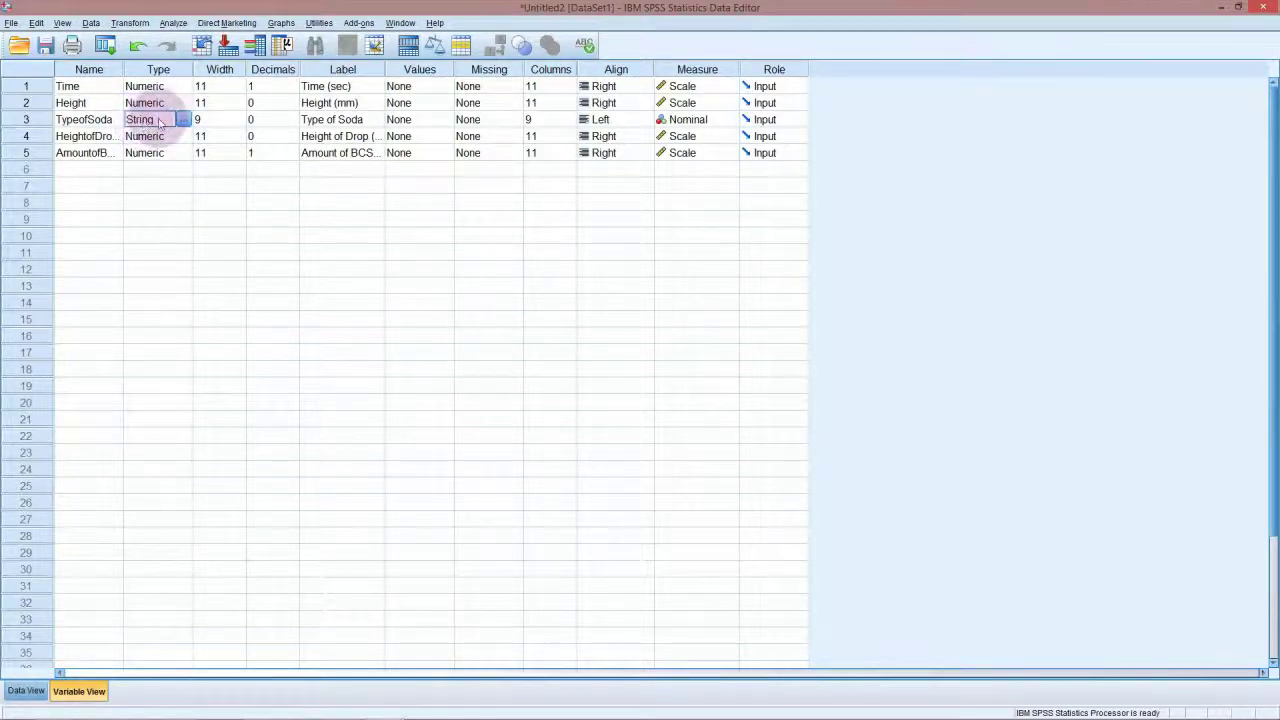
- Check the variable type options of TypeofSoda and select Nominal as its measurement level
click(183, 120)
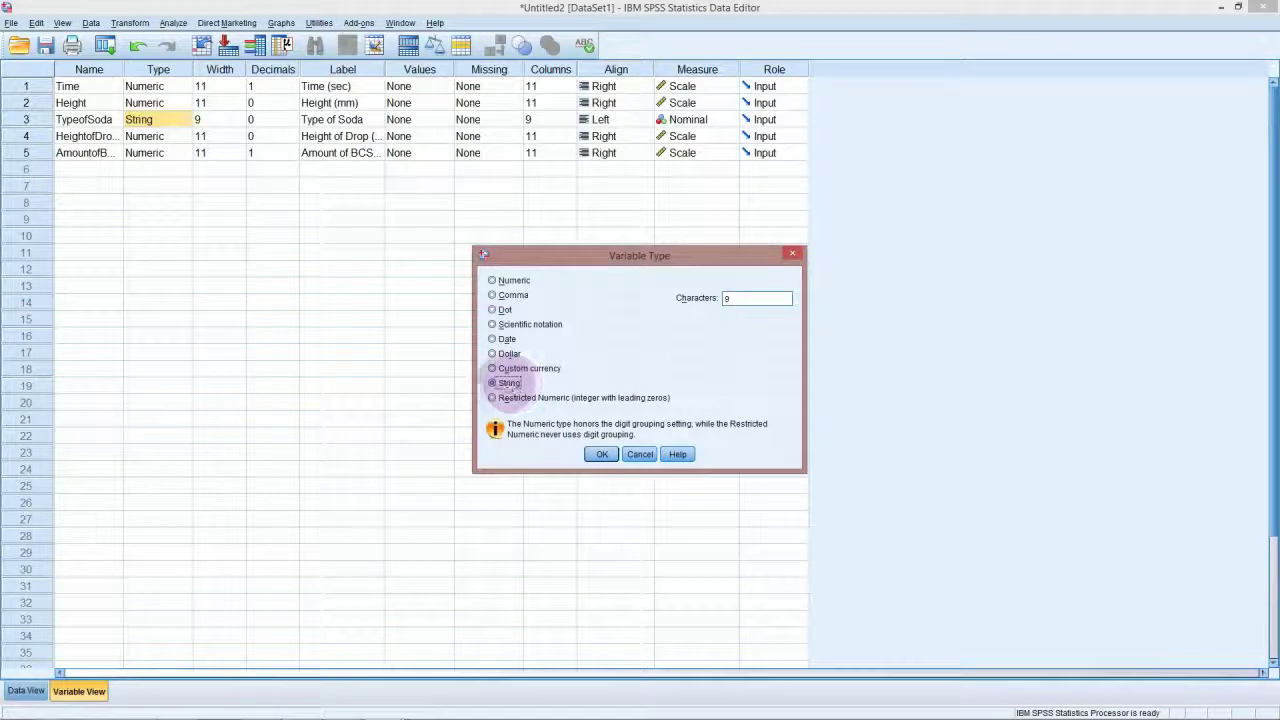
click(638, 454)
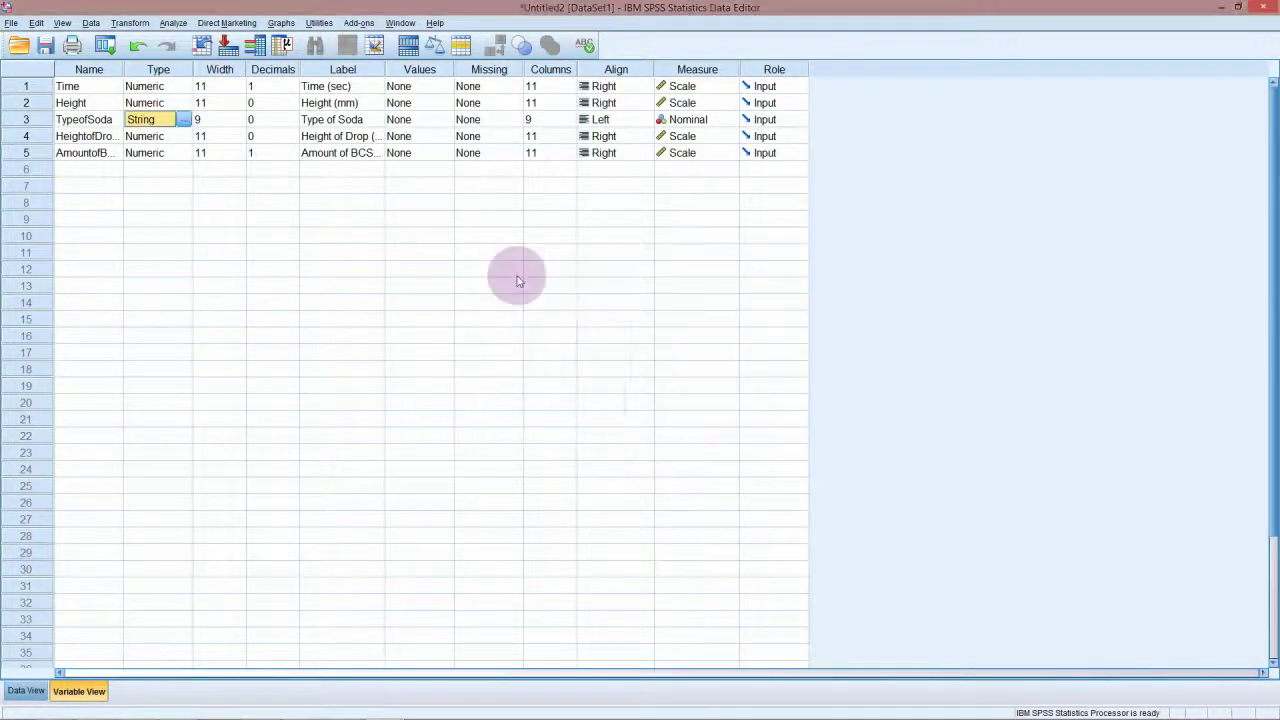
click(722, 122)
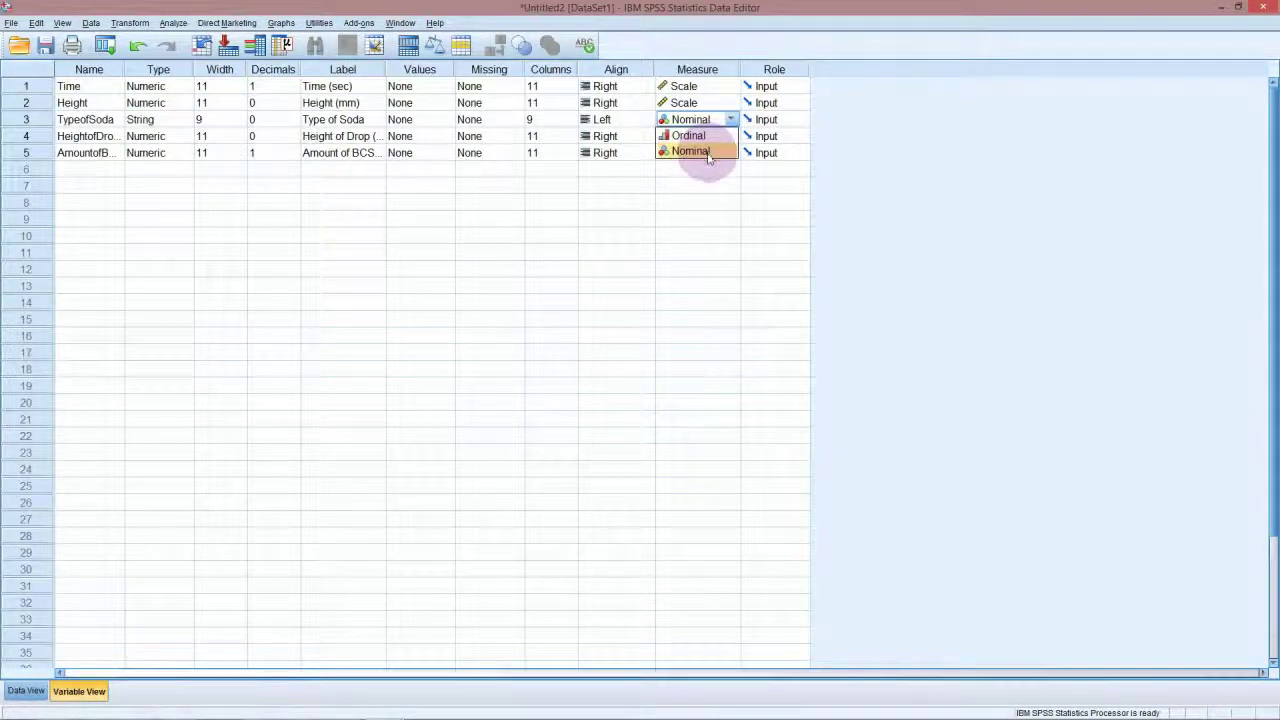
click(706, 151)
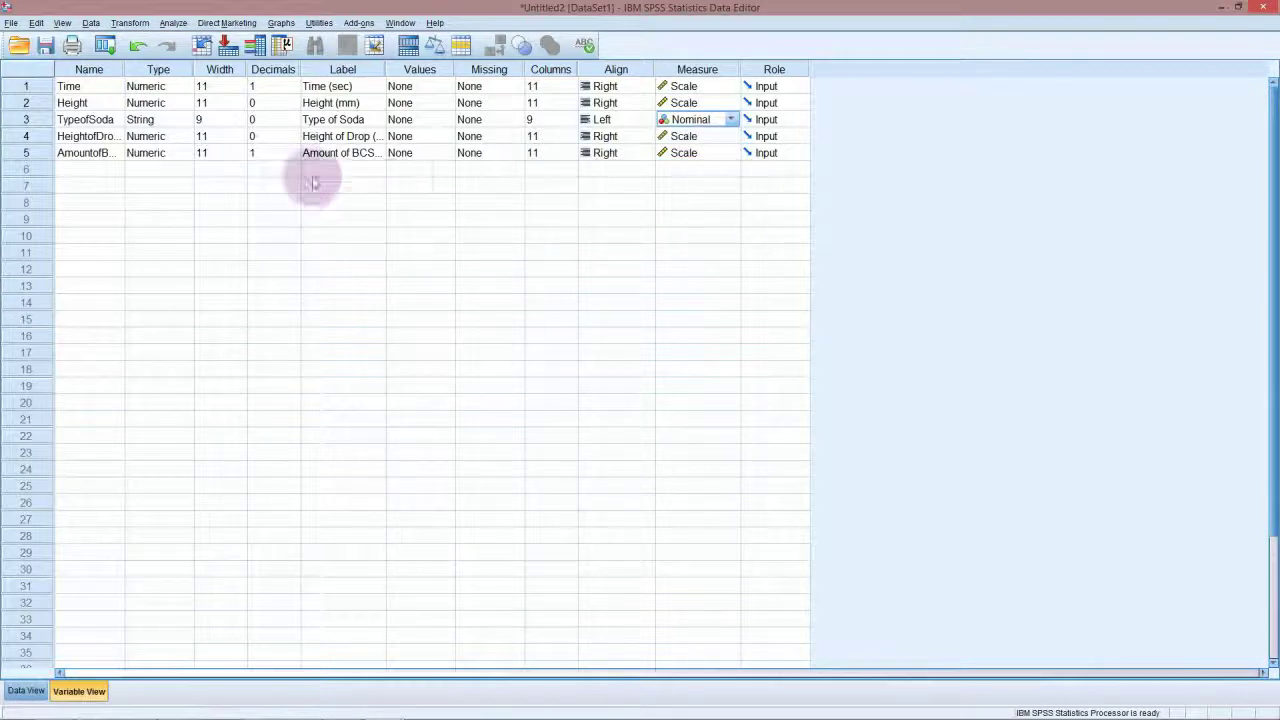
- Create a pie chart in the Chart Builder with slices defined by Type of Soda
click(281, 22)
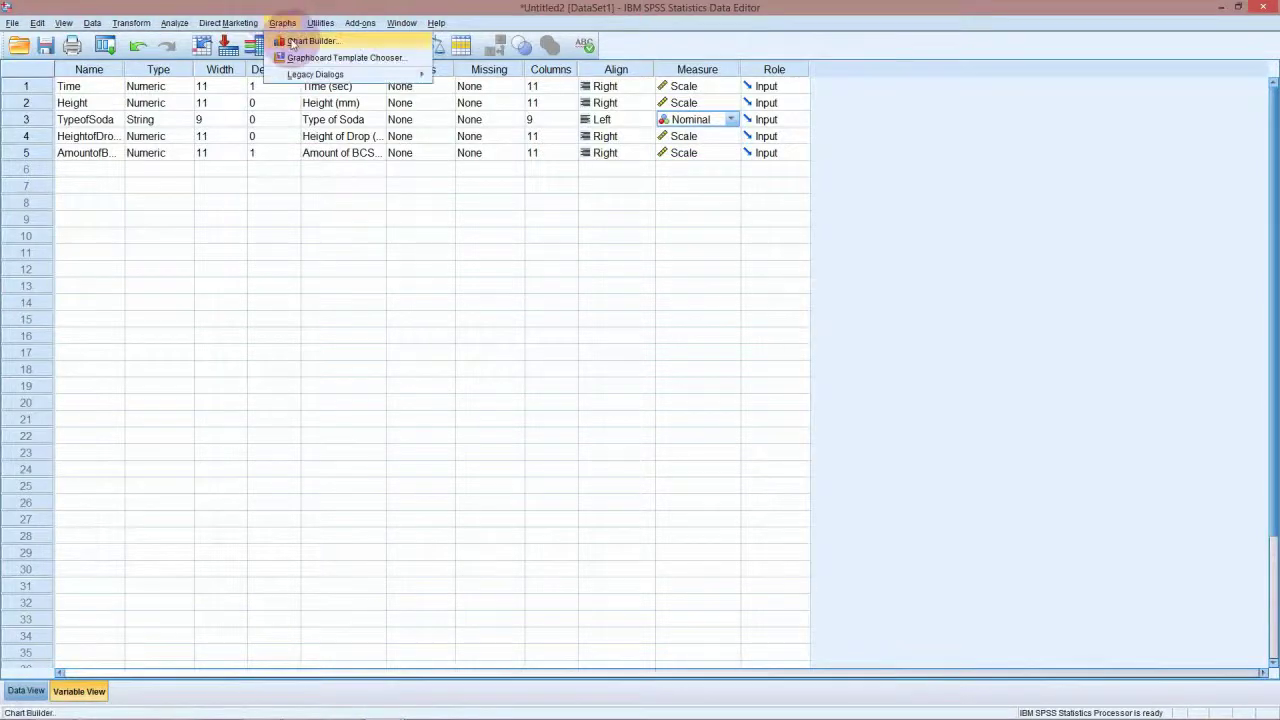
click(311, 40)
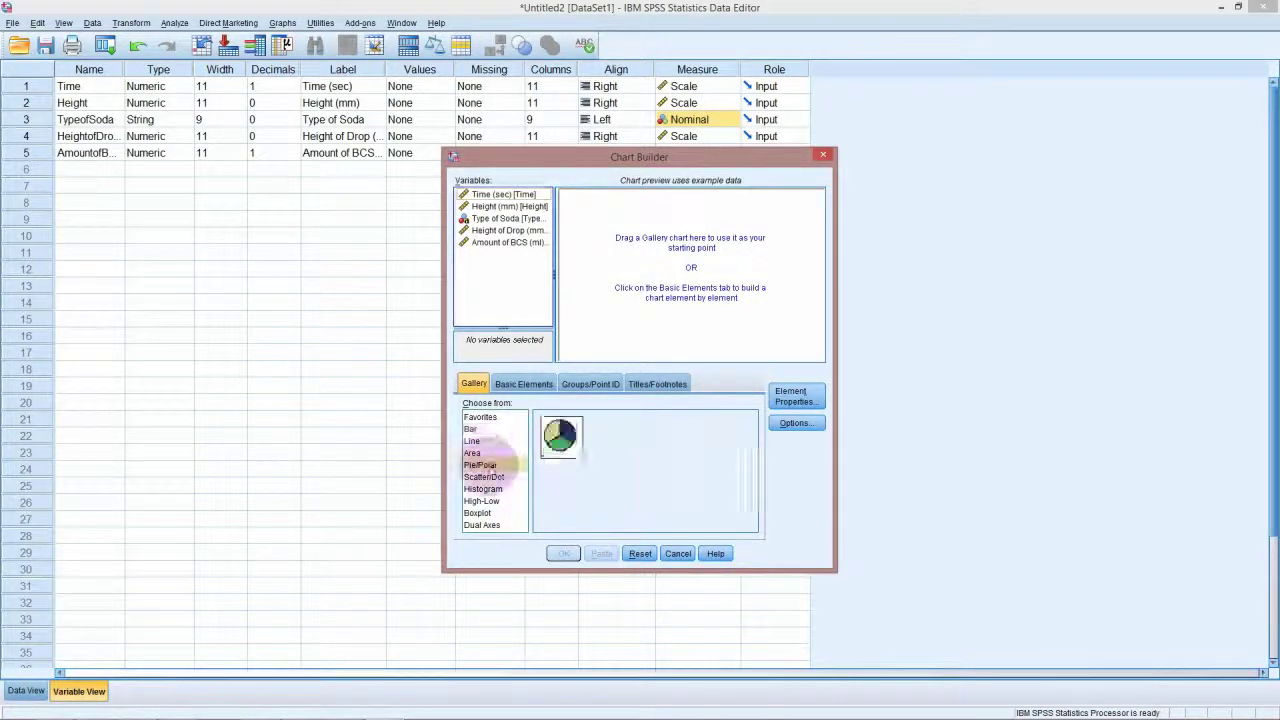
click(481, 465)
drag(561, 436, 690, 268)
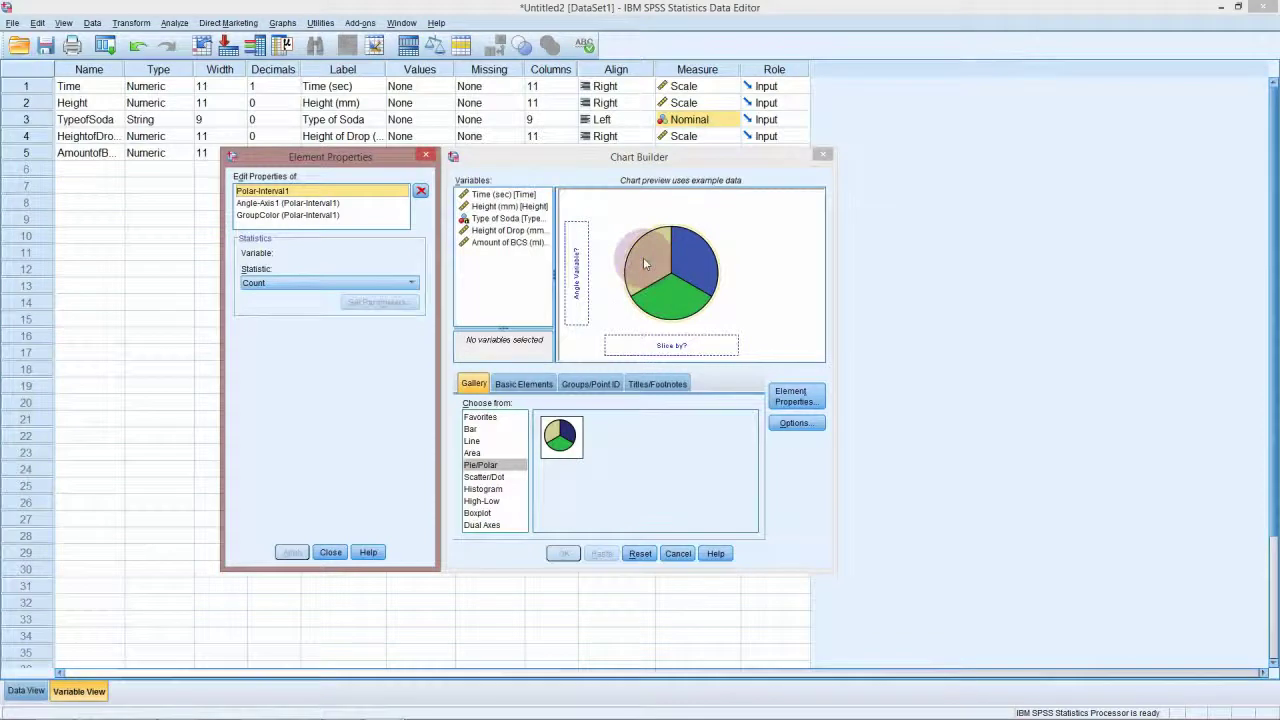
click(519, 219)
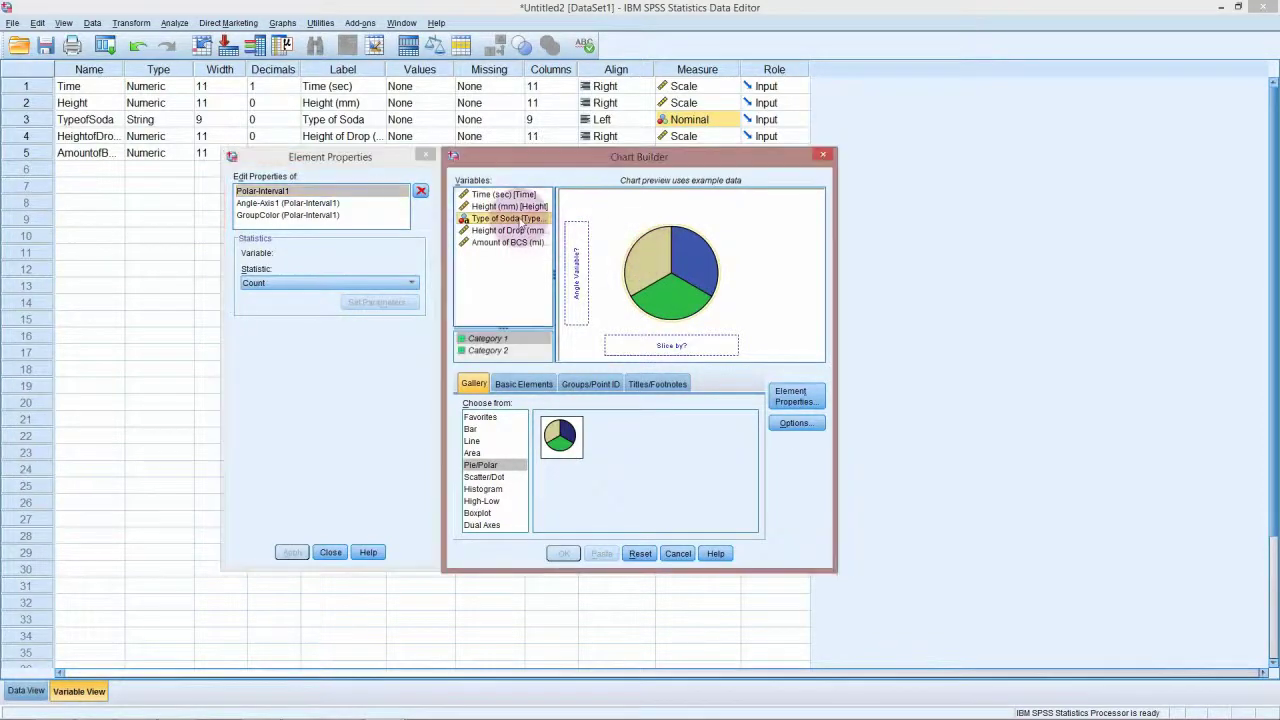
drag(519, 219, 643, 345)
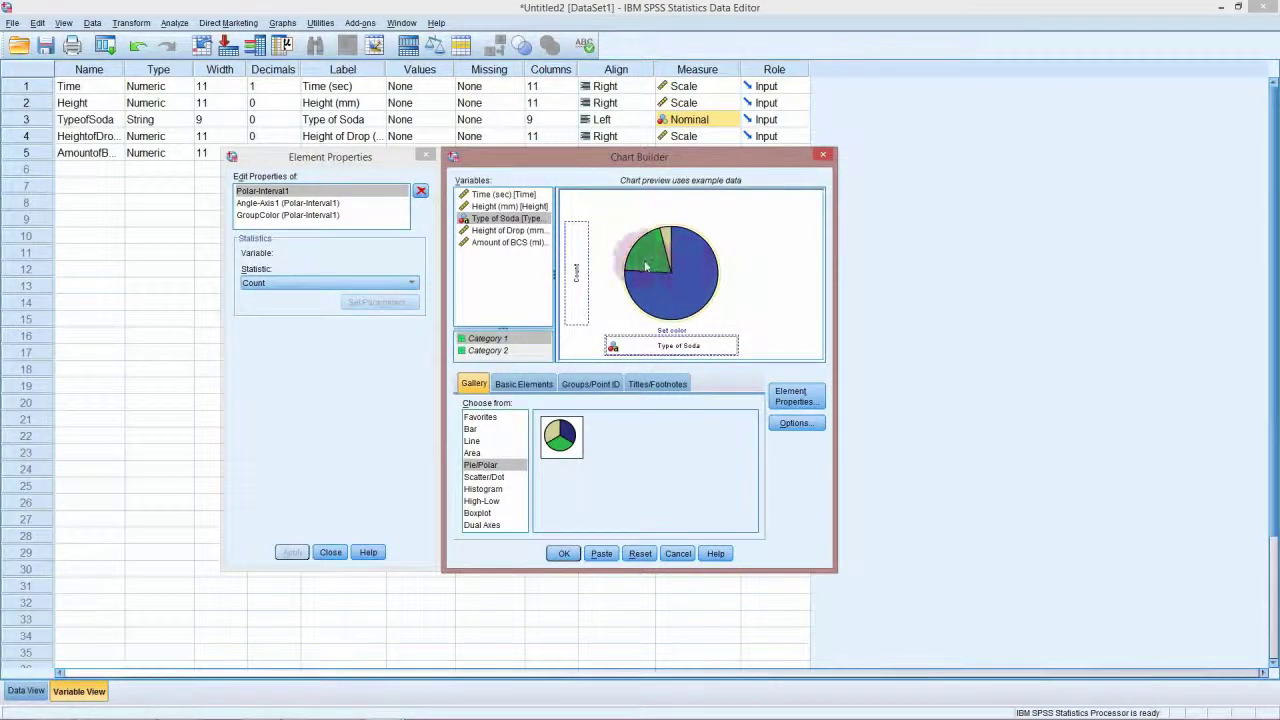
click(563, 553)
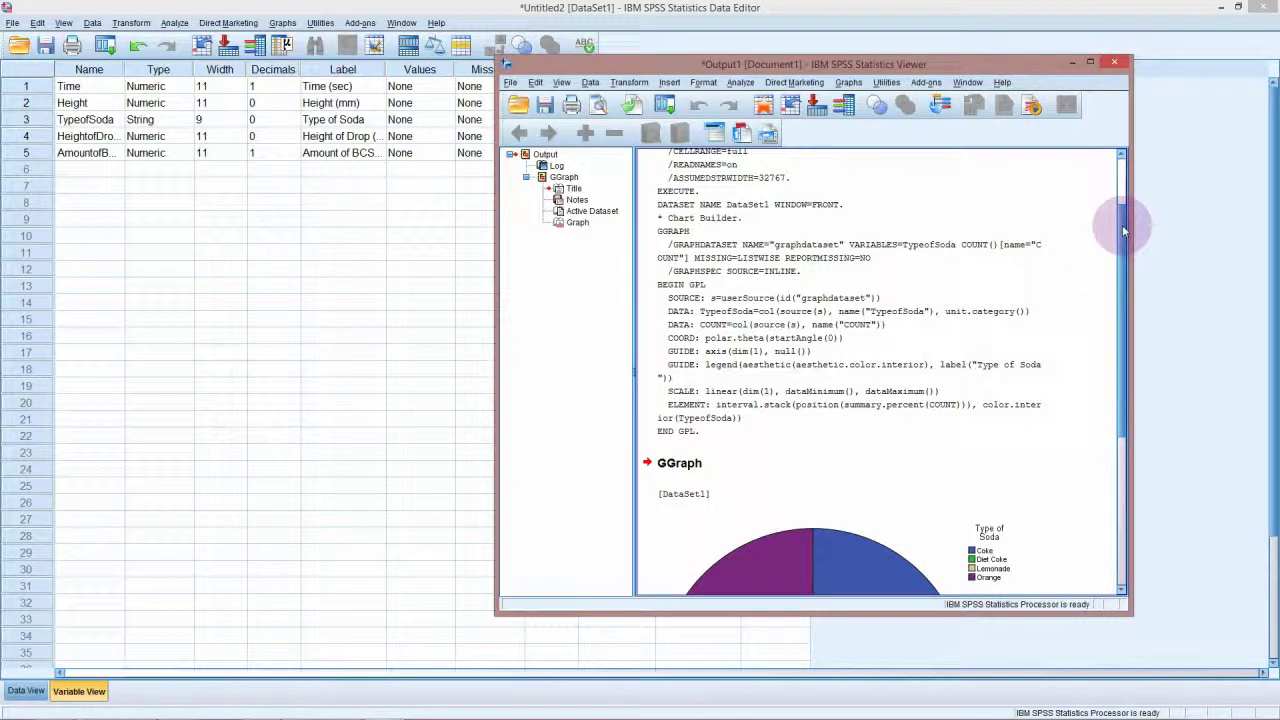
- Examine the command log and the Type of Soda pie chart with its legend in the output
drag(1122, 225, 1123, 180)
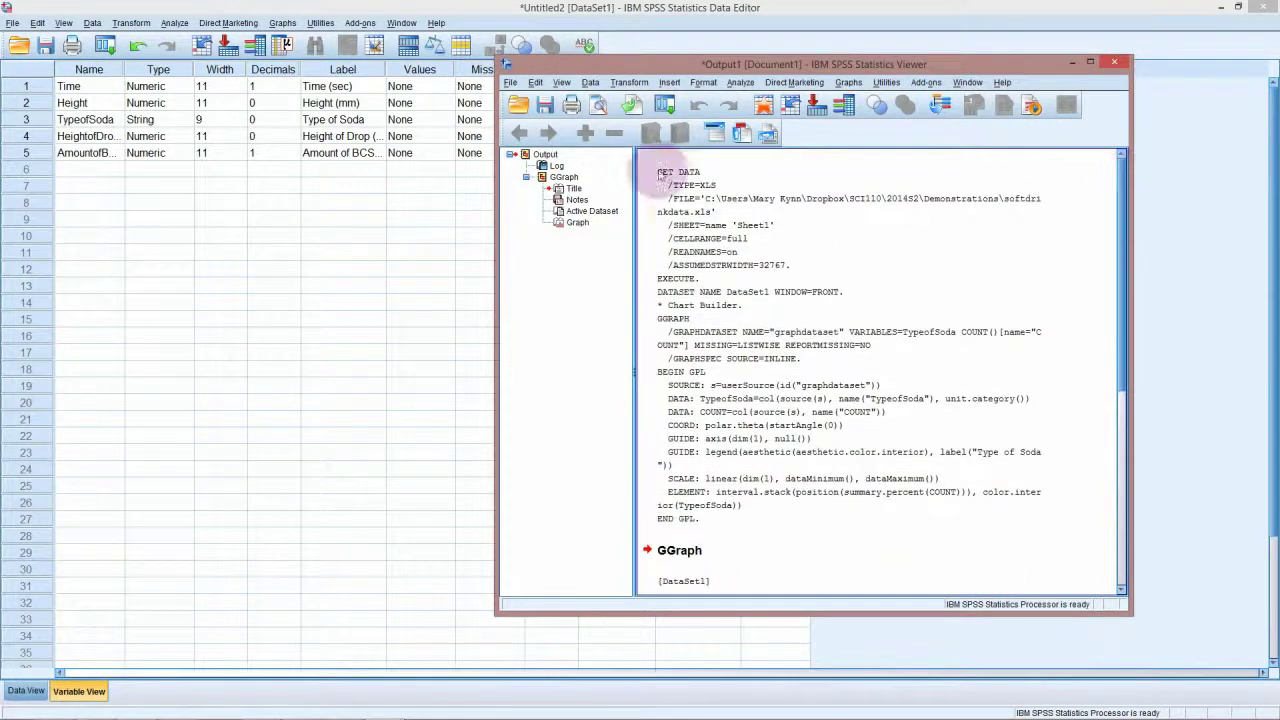
click(703, 523)
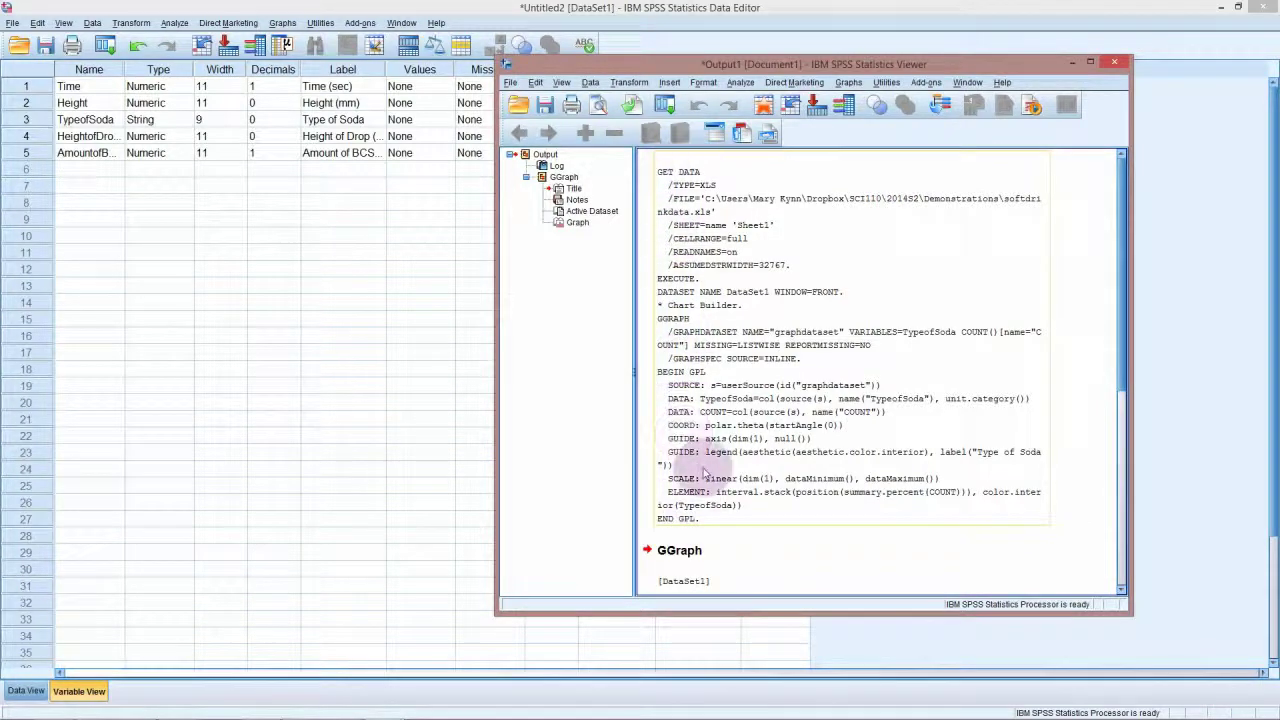
drag(1121, 256, 1127, 586)
click(894, 447)
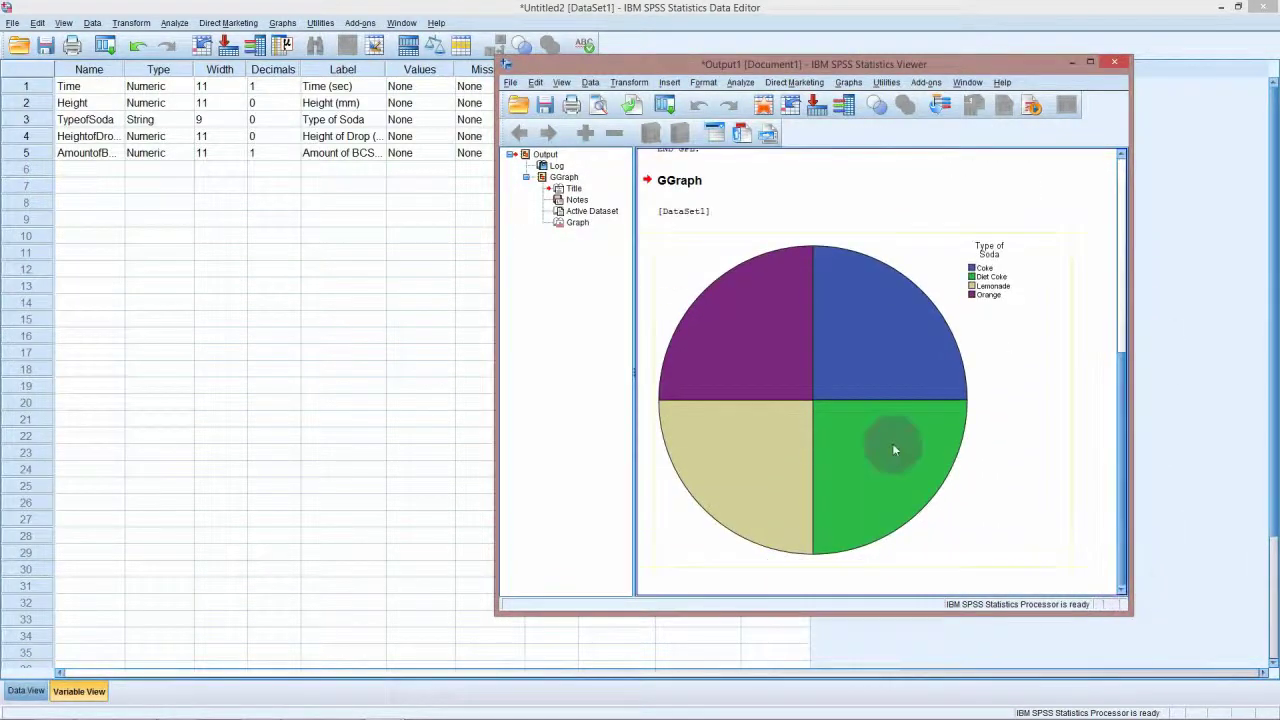
click(894, 449)
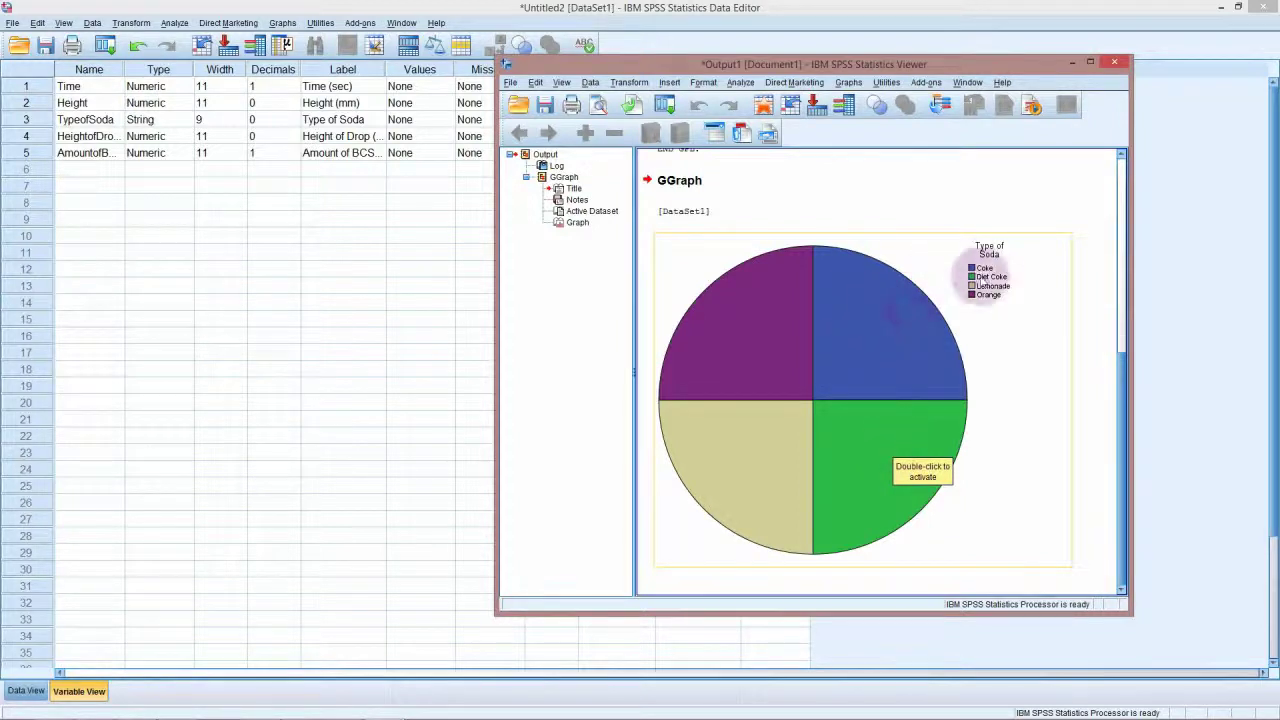
click(893, 348)
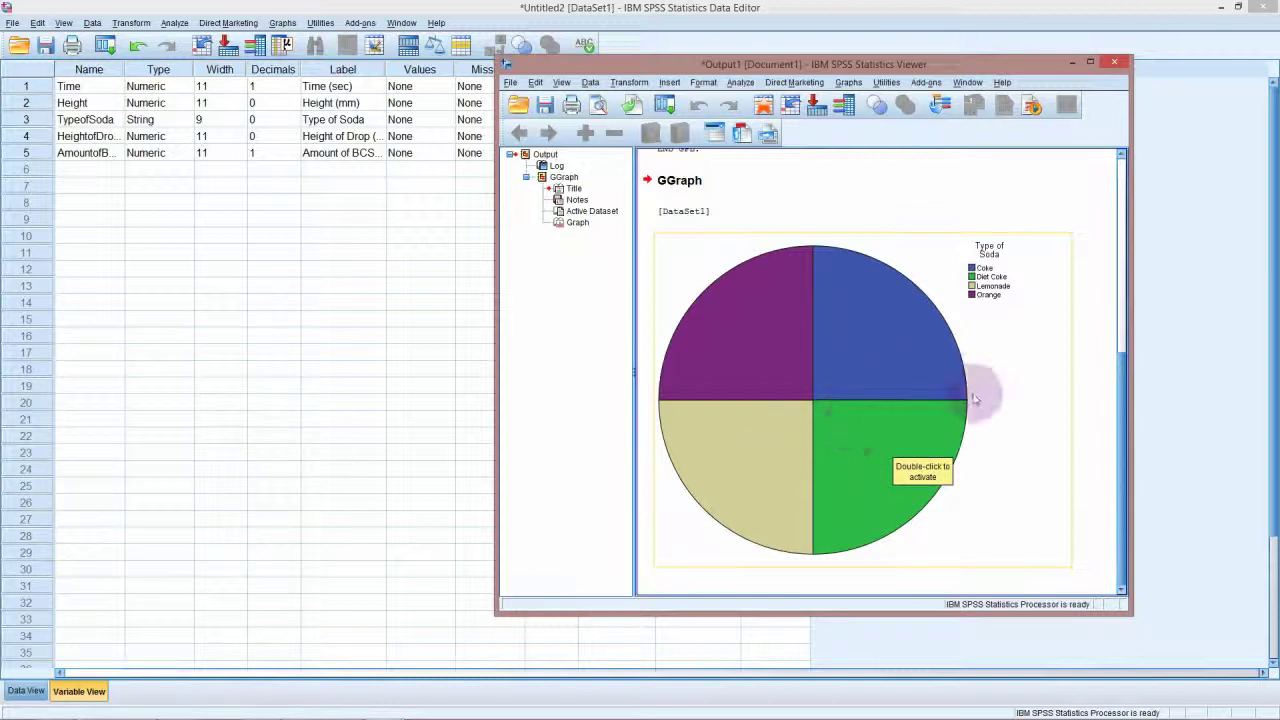
- Create a simple histogram in the Chart Builder with Time (sec) on the horizontal axis
click(850, 83)
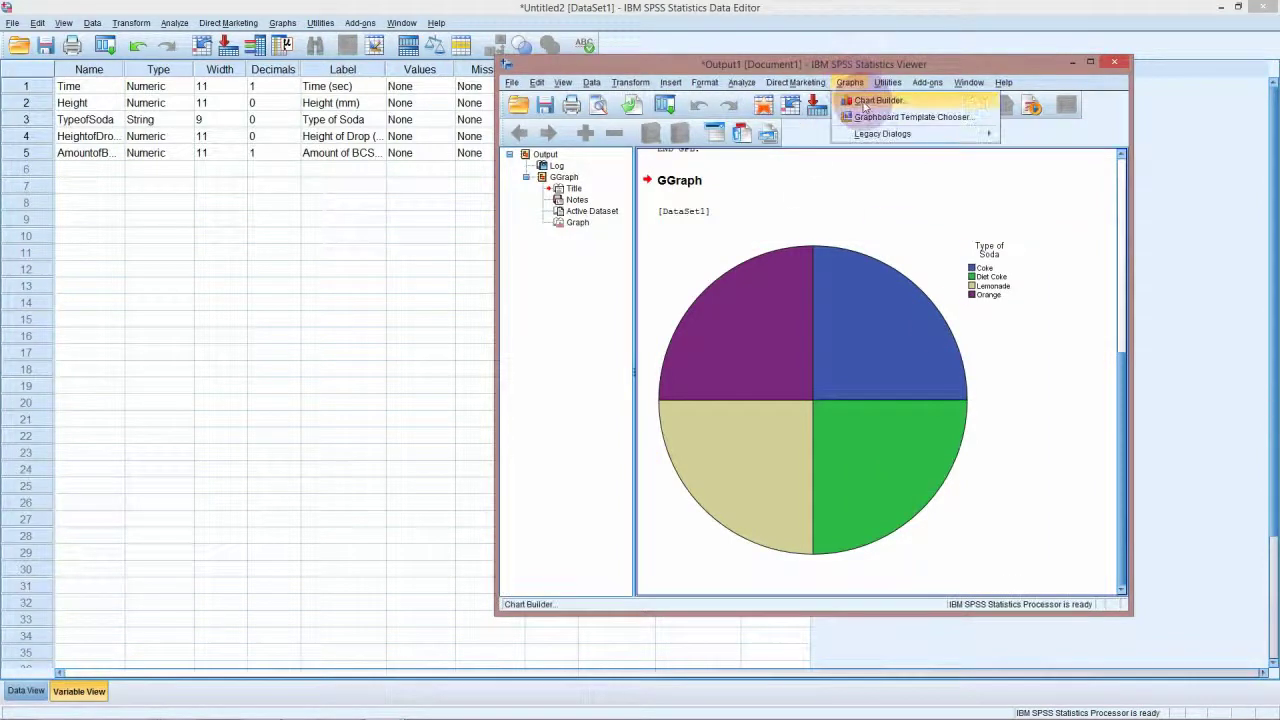
click(878, 100)
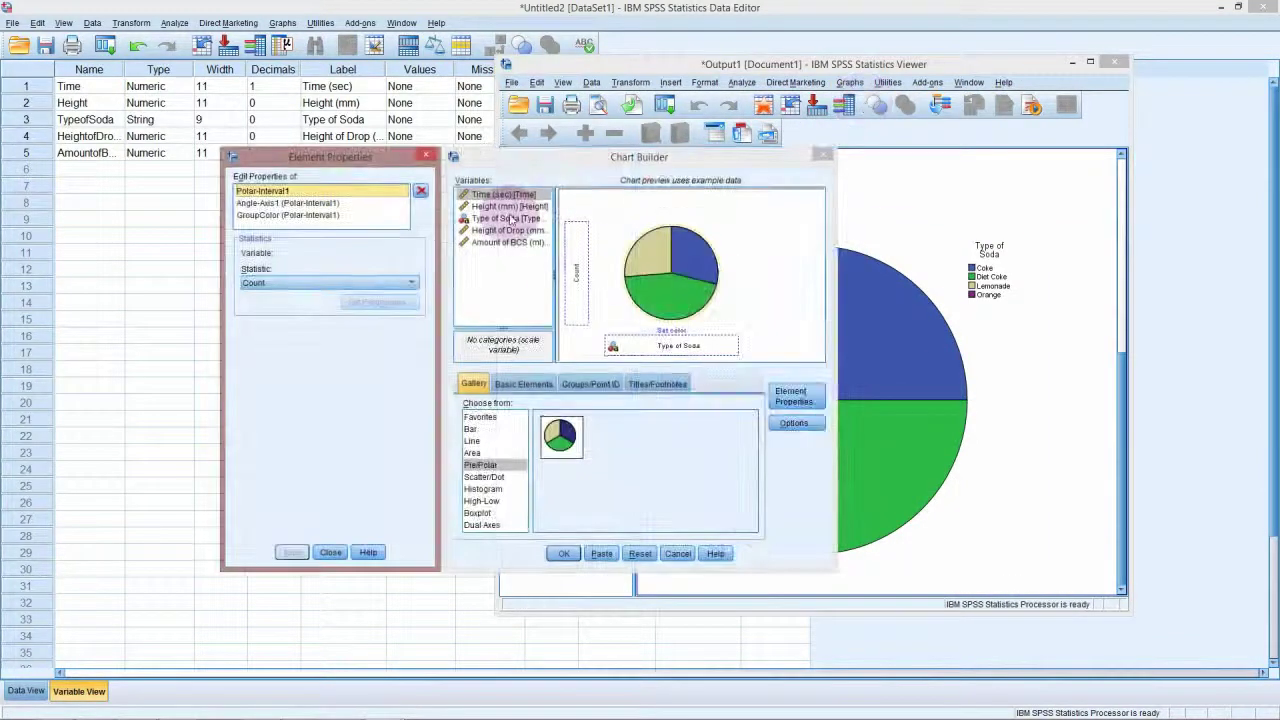
click(490, 489)
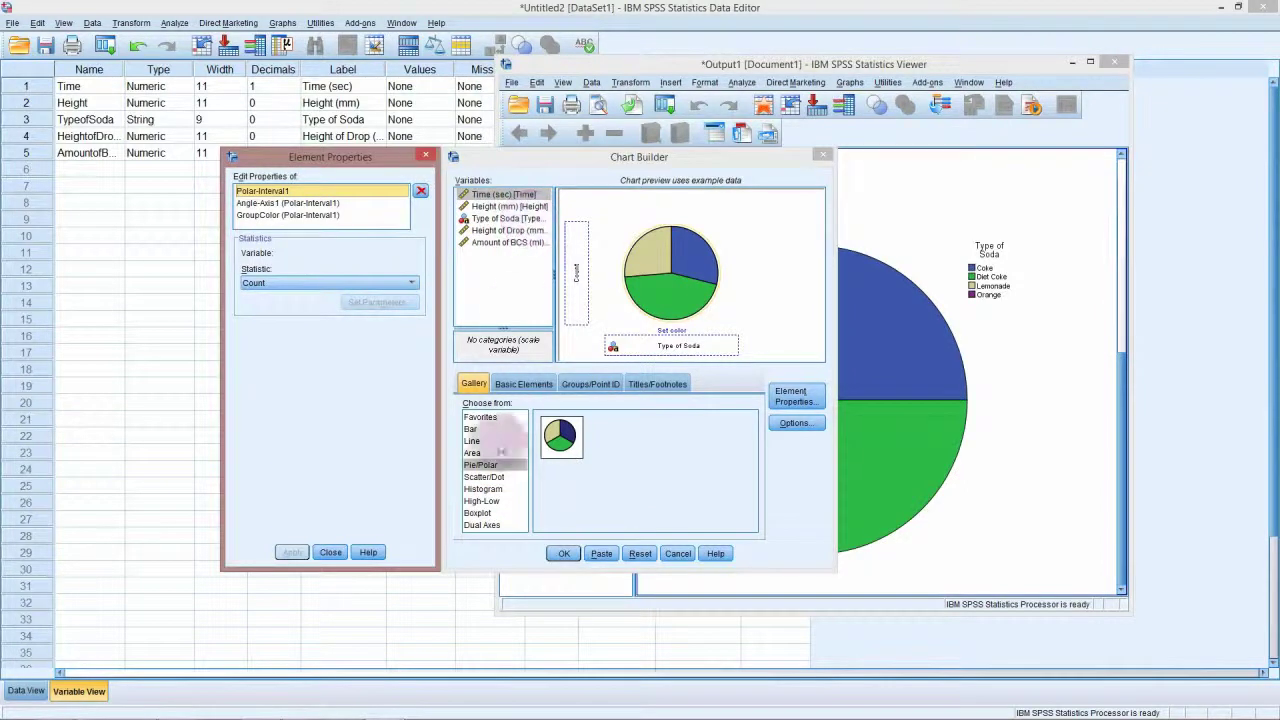
click(490, 489)
click(490, 489)
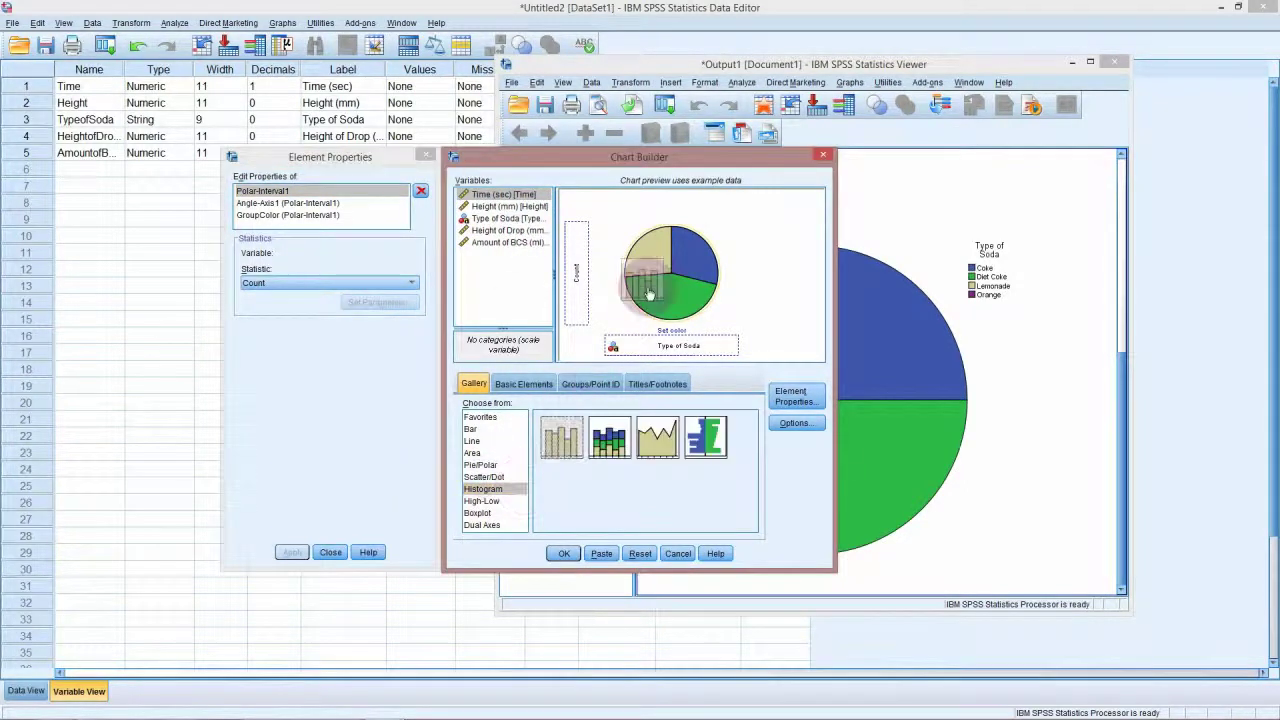
drag(686, 330, 650, 295)
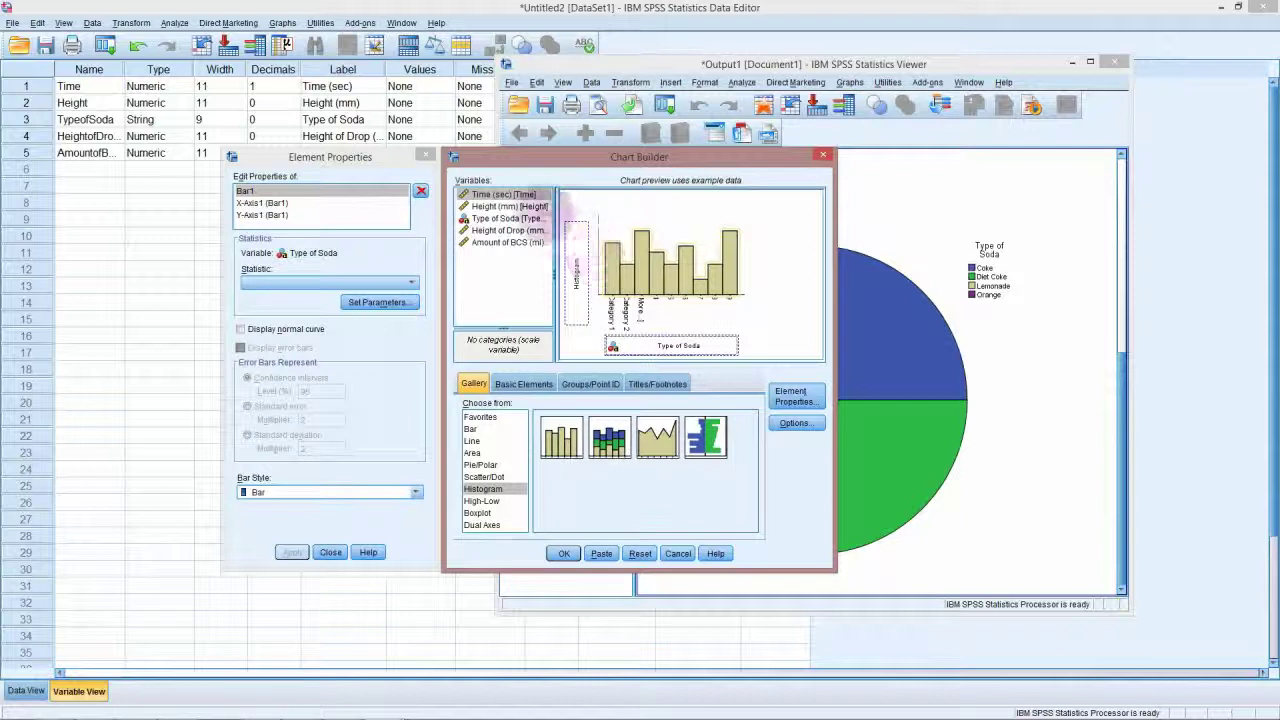
click(533, 195)
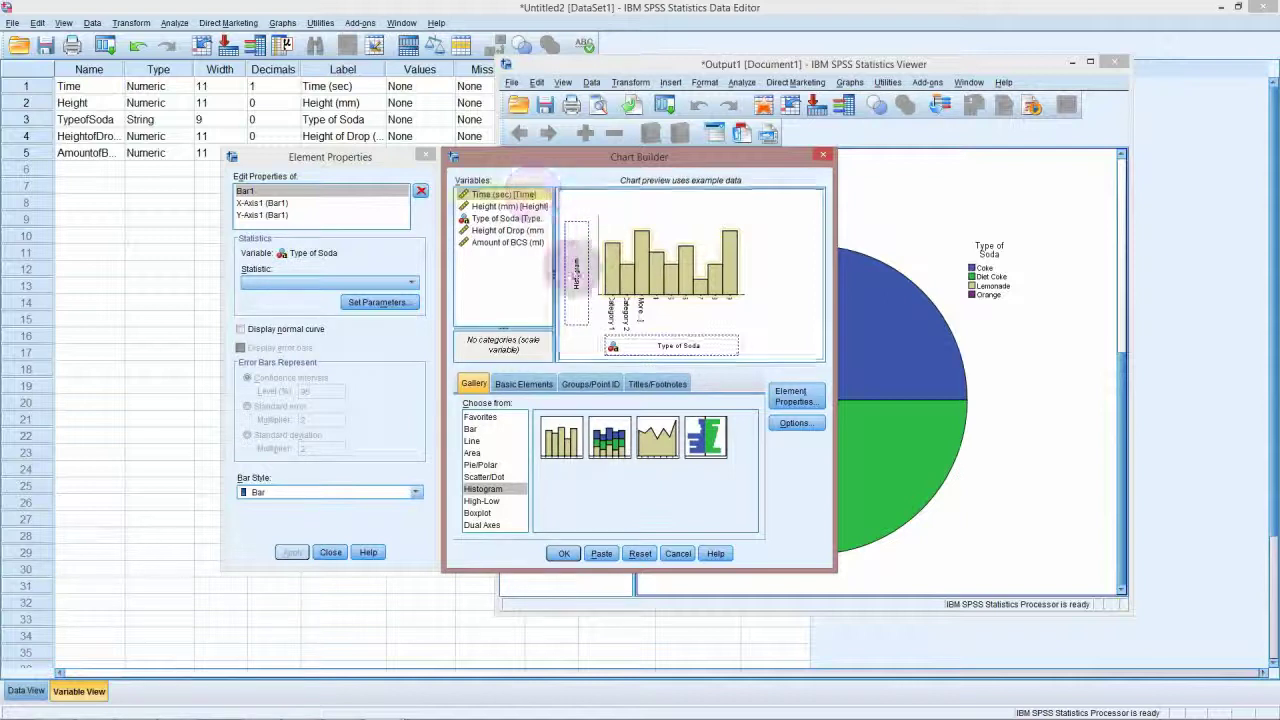
drag(533, 195, 655, 347)
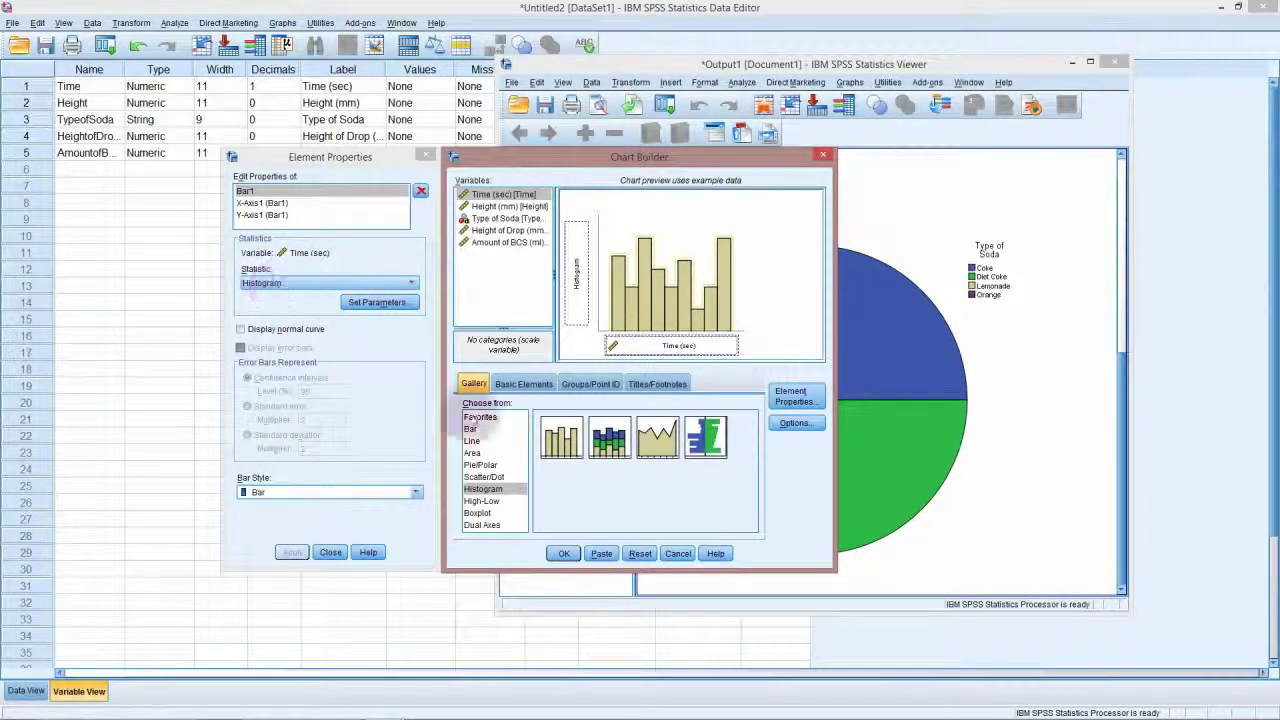
click(563, 553)
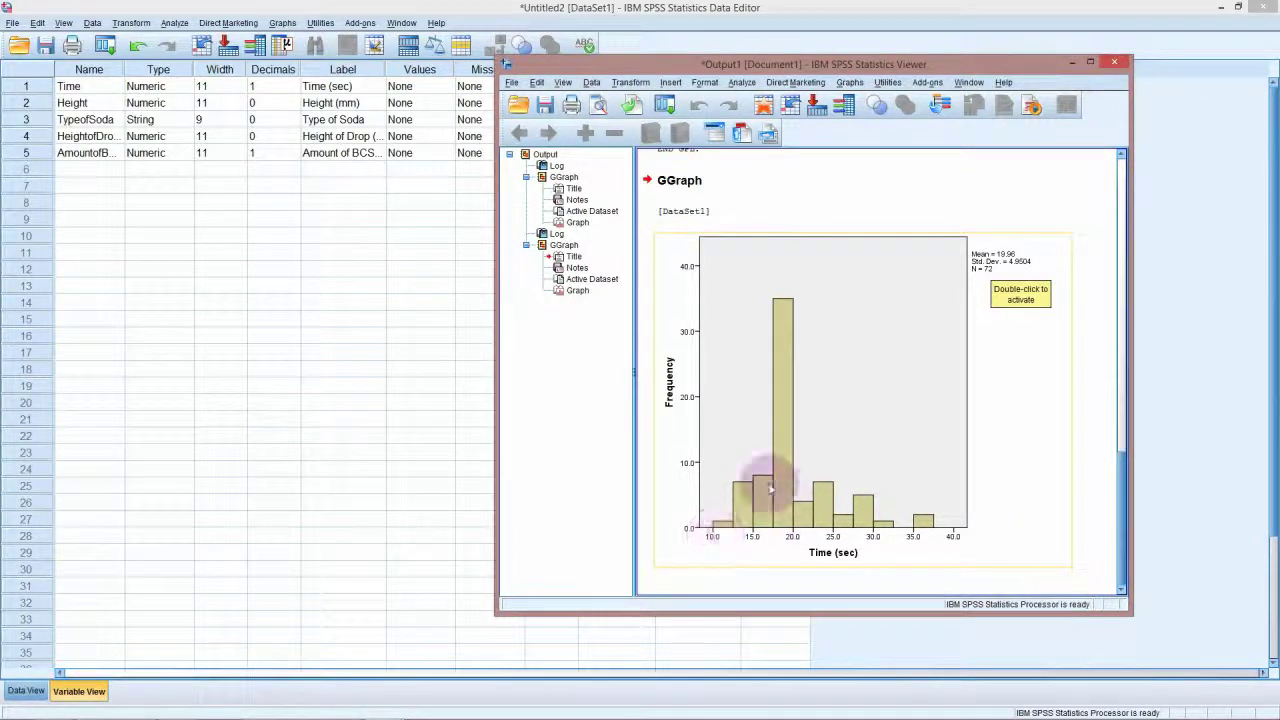
- Set the minimum of the histogram's Time (sec) axis to 0 and close the chart editor
double_click(712, 540)
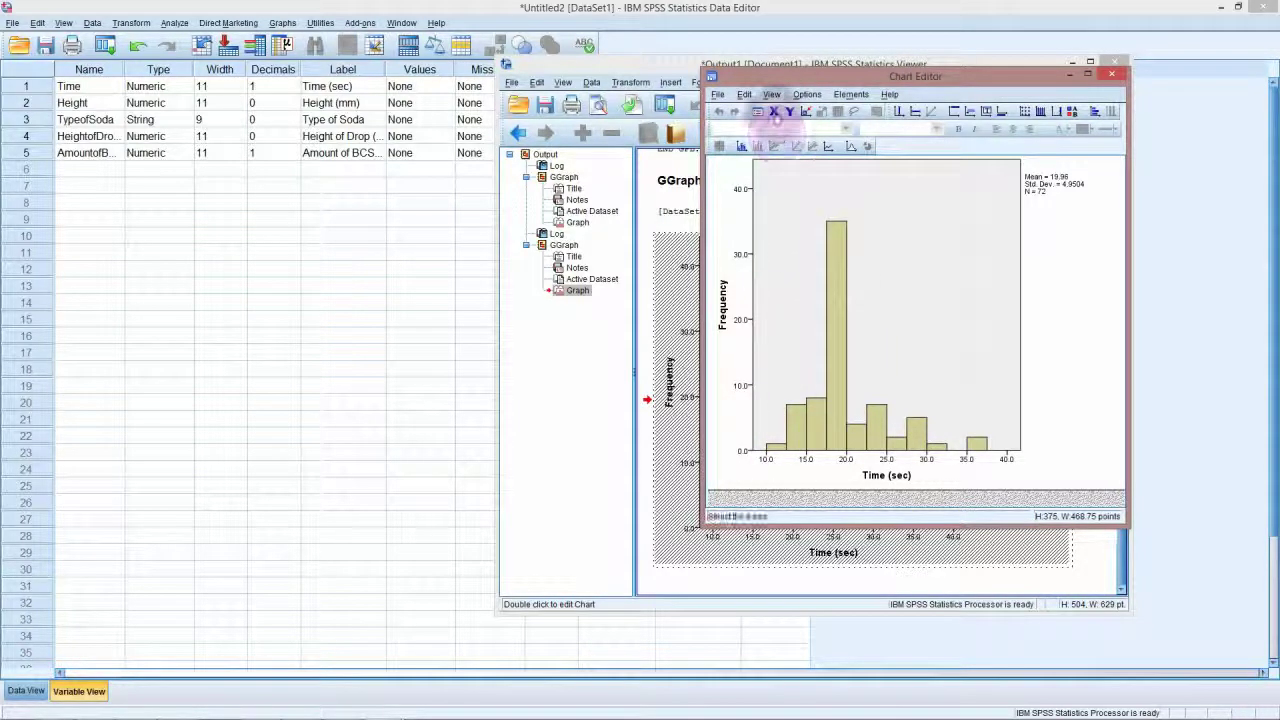
click(777, 113)
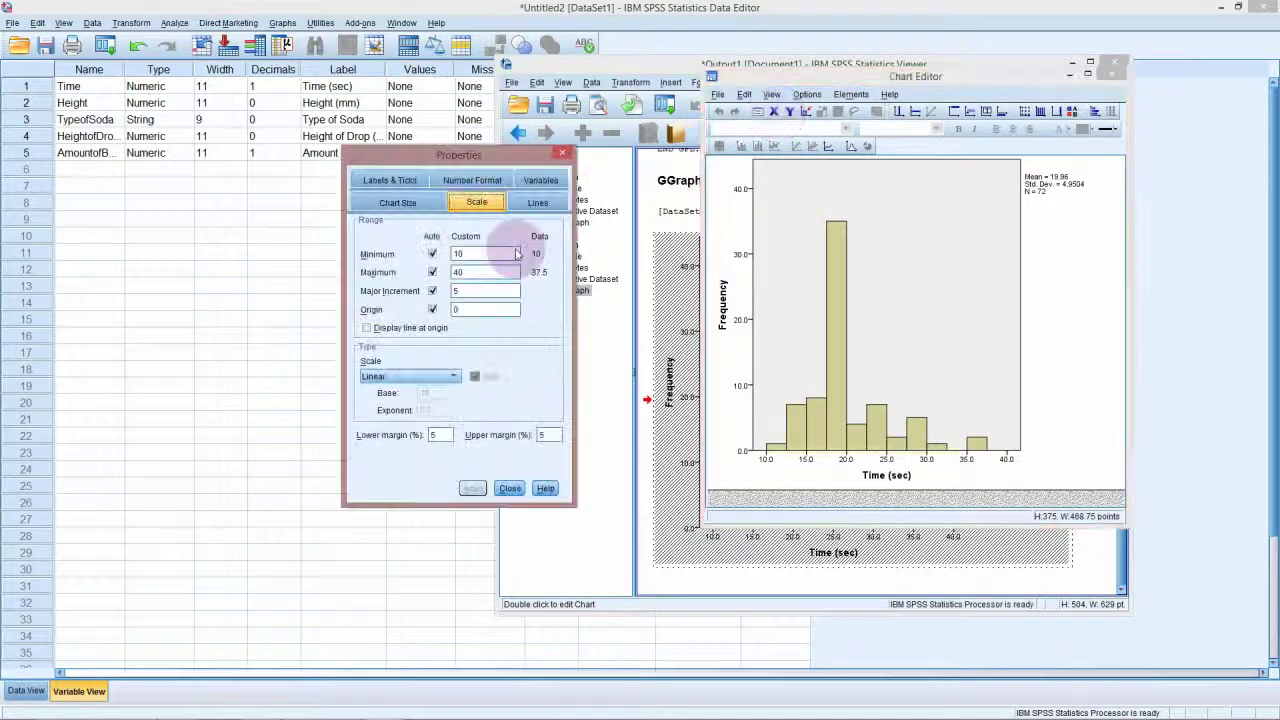
click(432, 254)
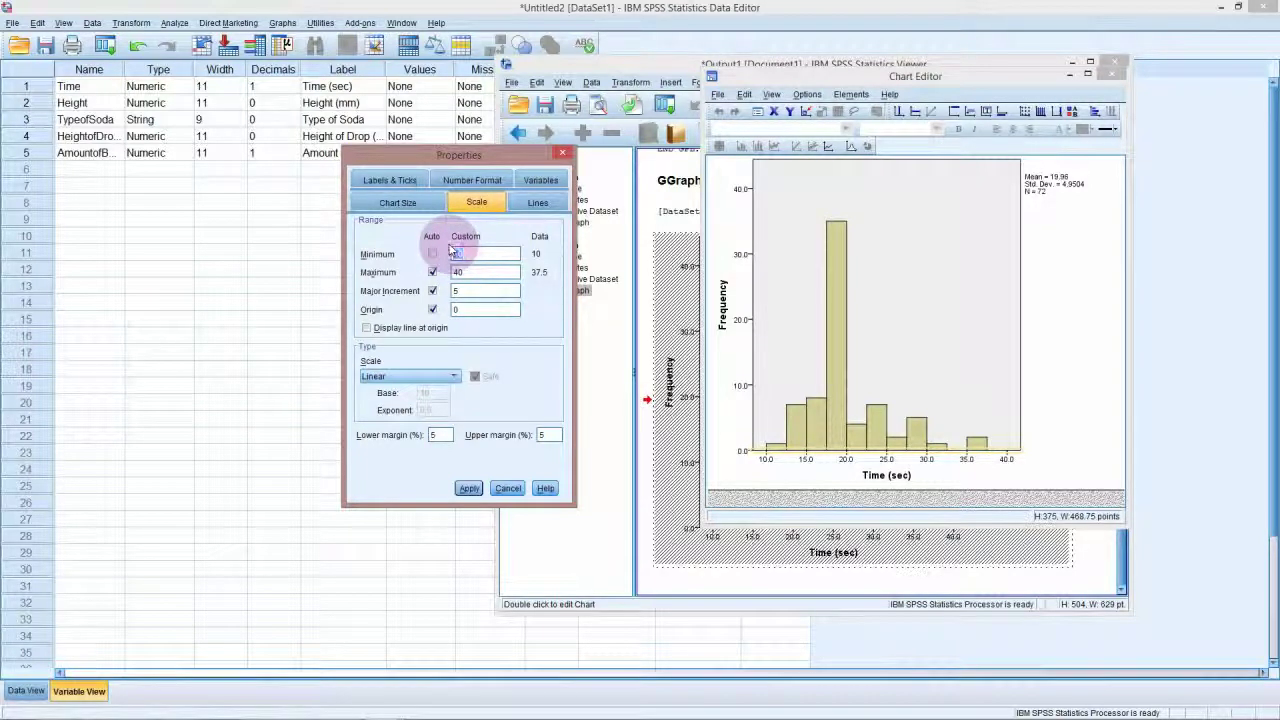
text(0)
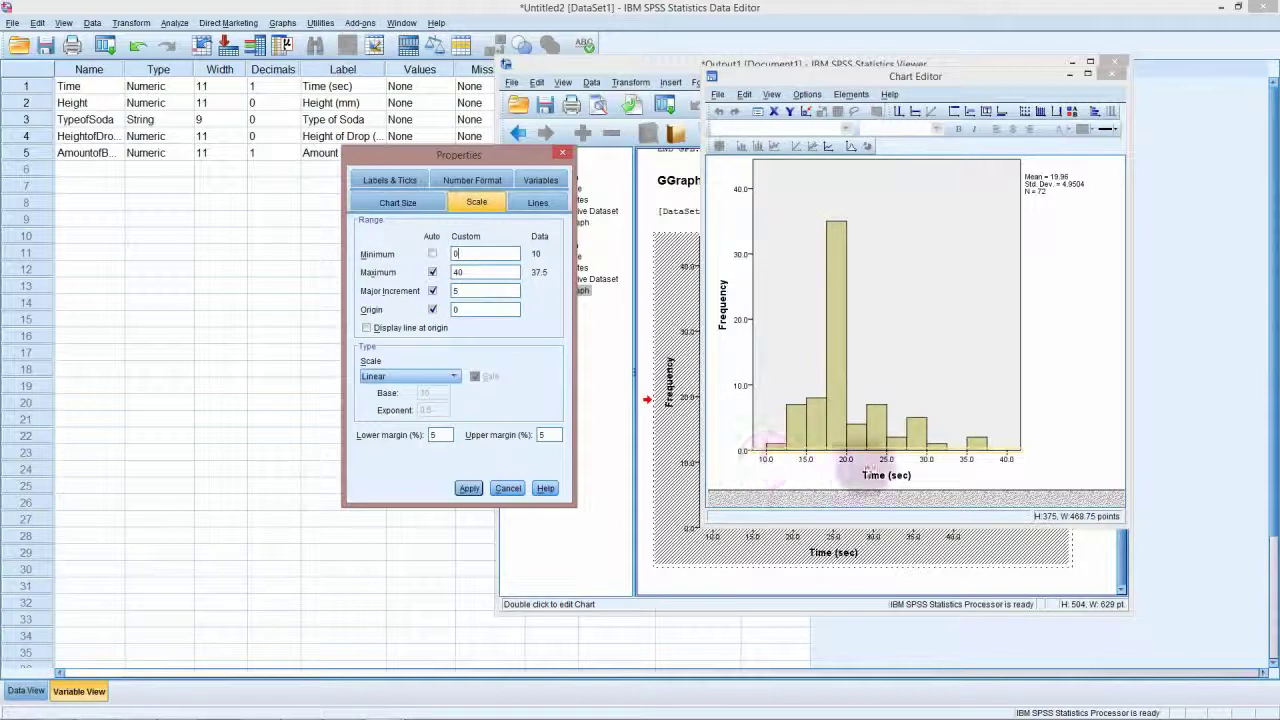
click(469, 488)
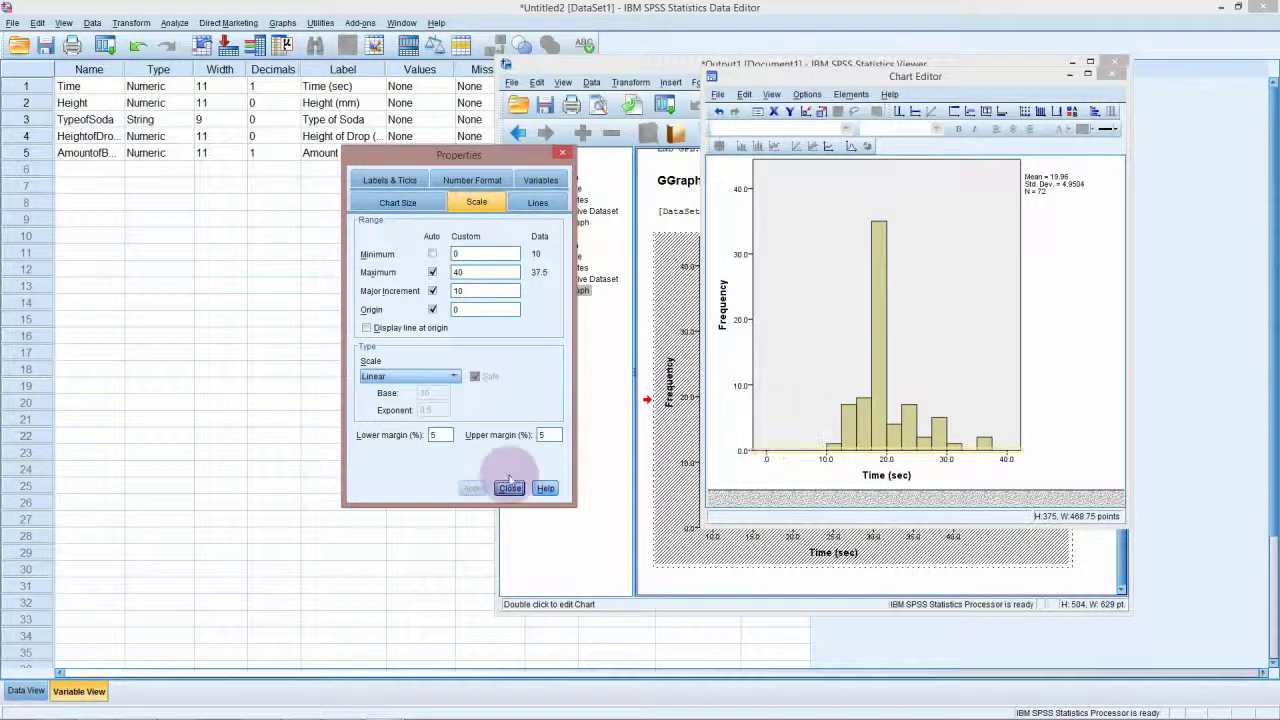
click(509, 488)
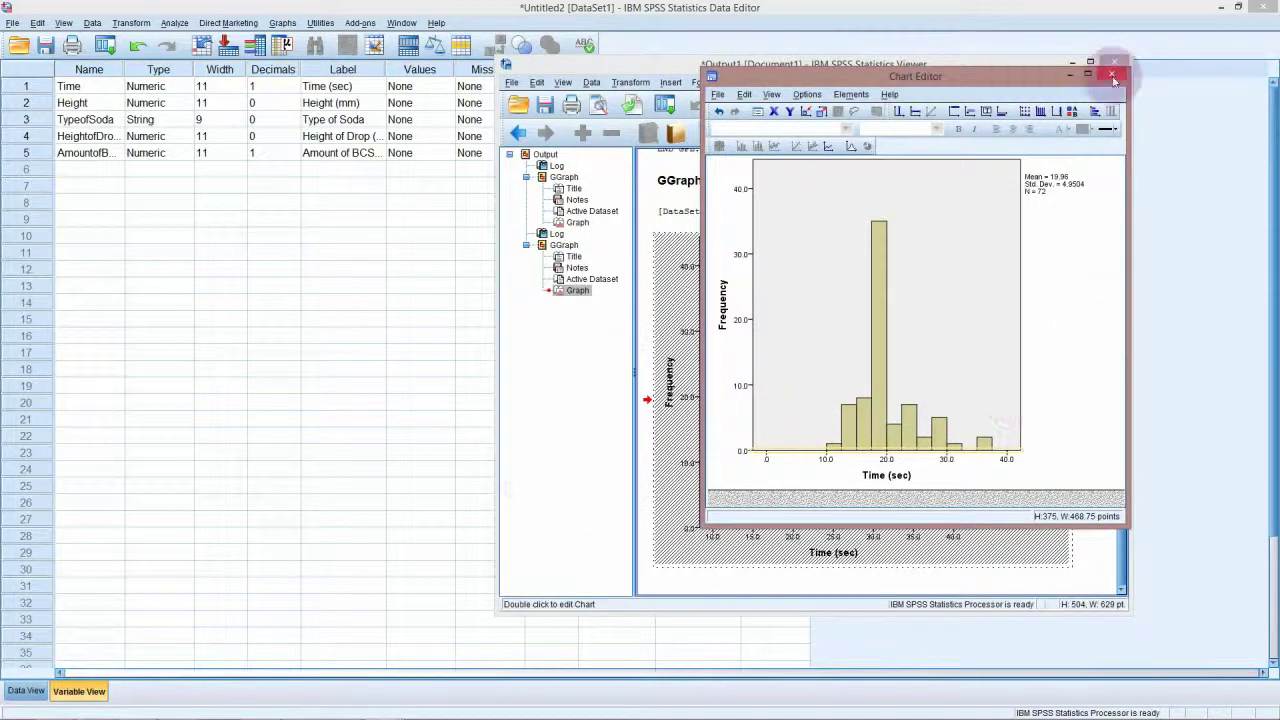
click(1110, 75)
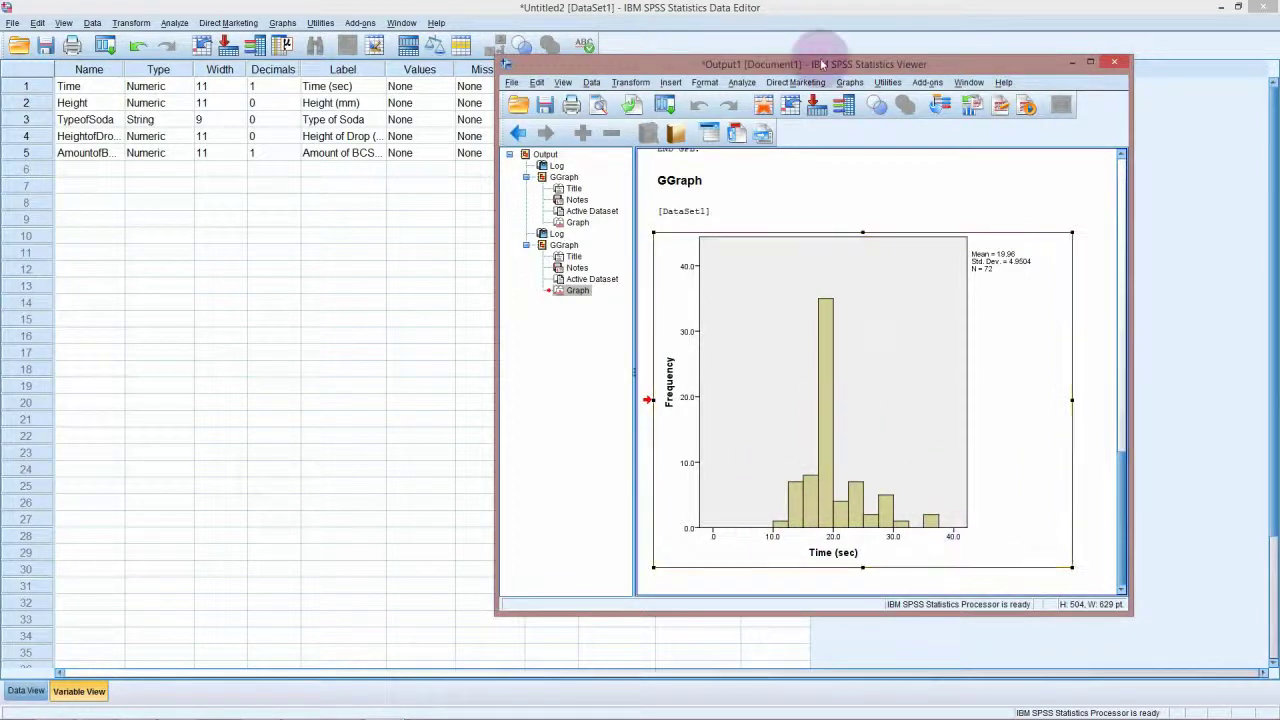
- Create a simple boxplot in the Chart Builder with Time (sec) on the vertical axis and Type of Soda on the horizontal axis
click(849, 82)
click(851, 84)
click(851, 83)
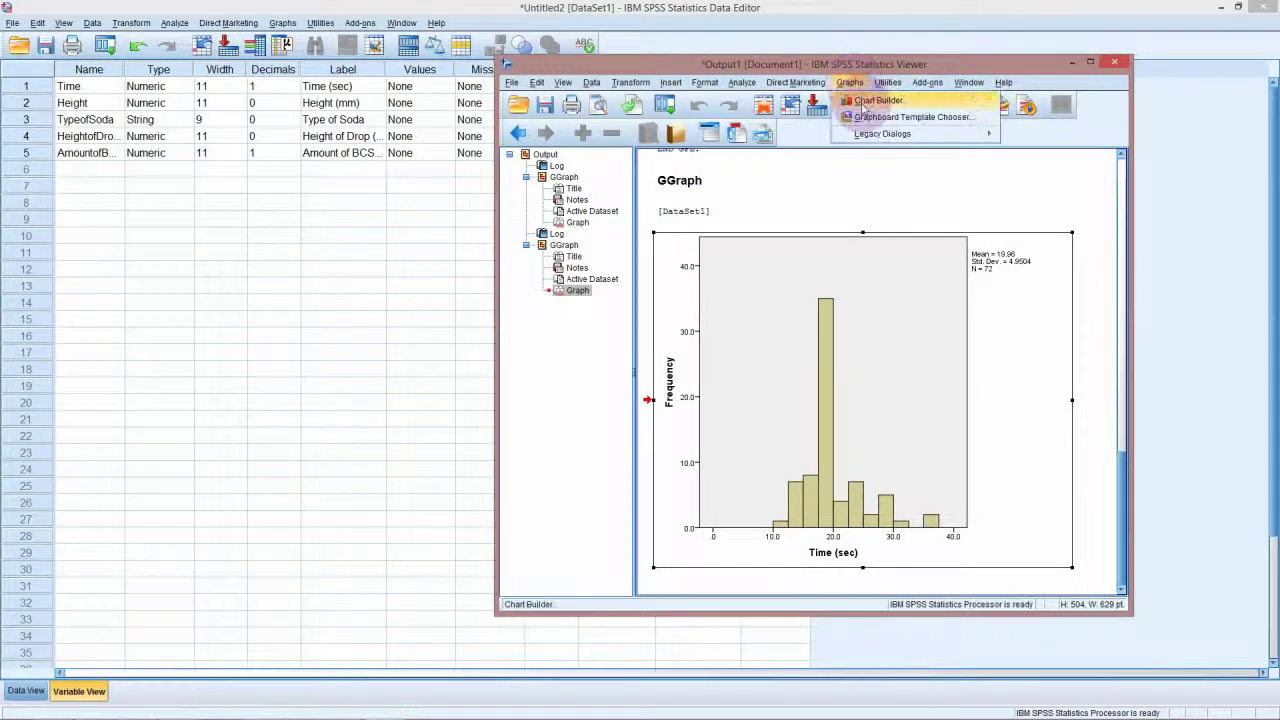
click(868, 94)
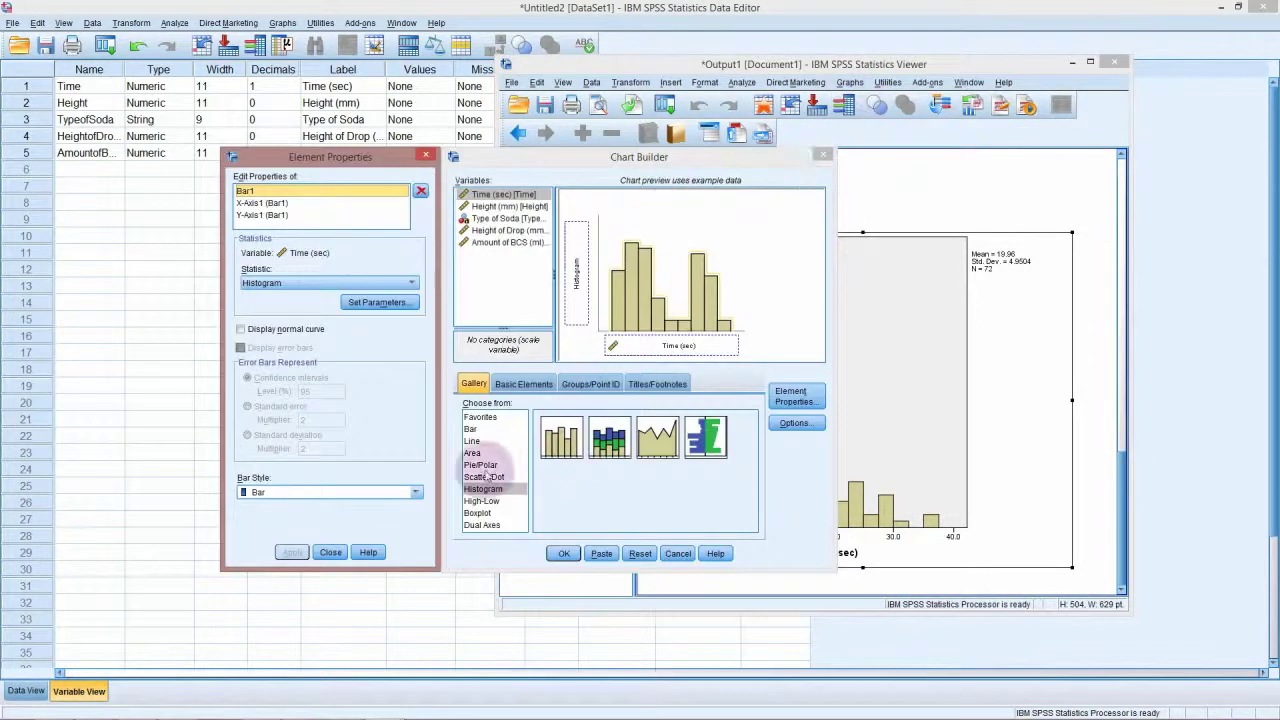
click(477, 513)
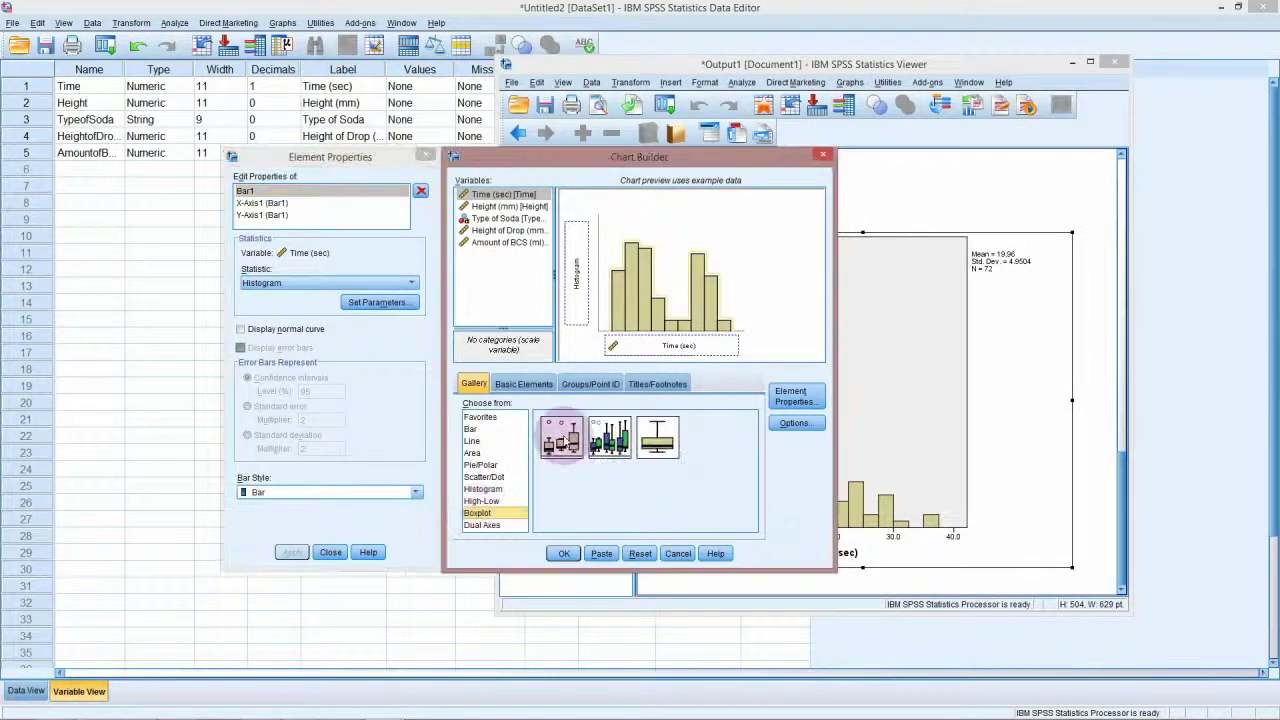
drag(560, 437, 670, 272)
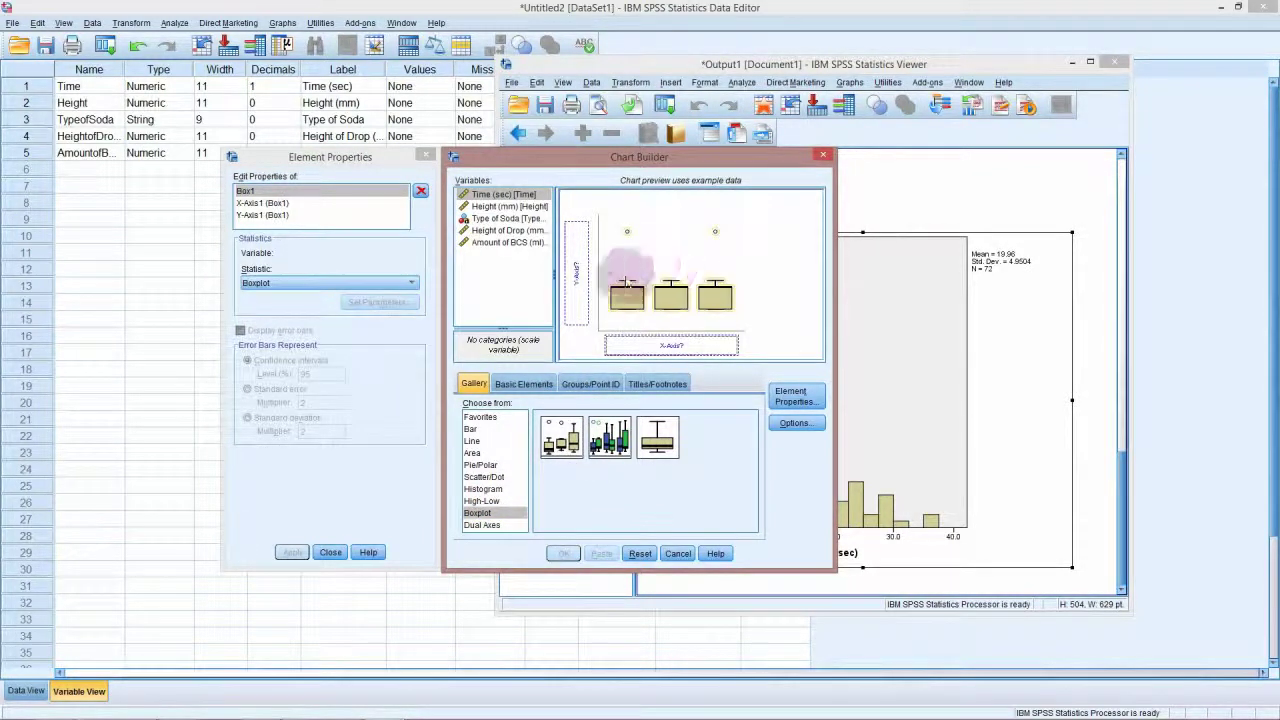
drag(500, 194, 578, 288)
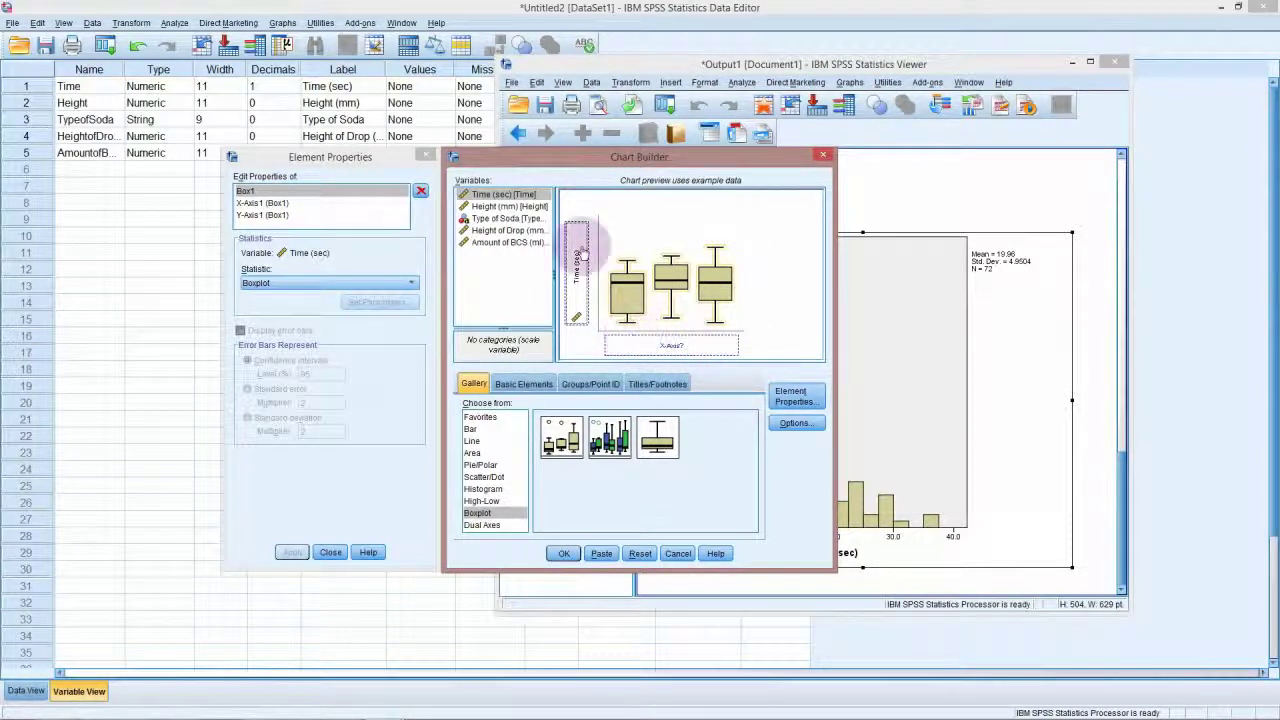
drag(515, 220, 632, 347)
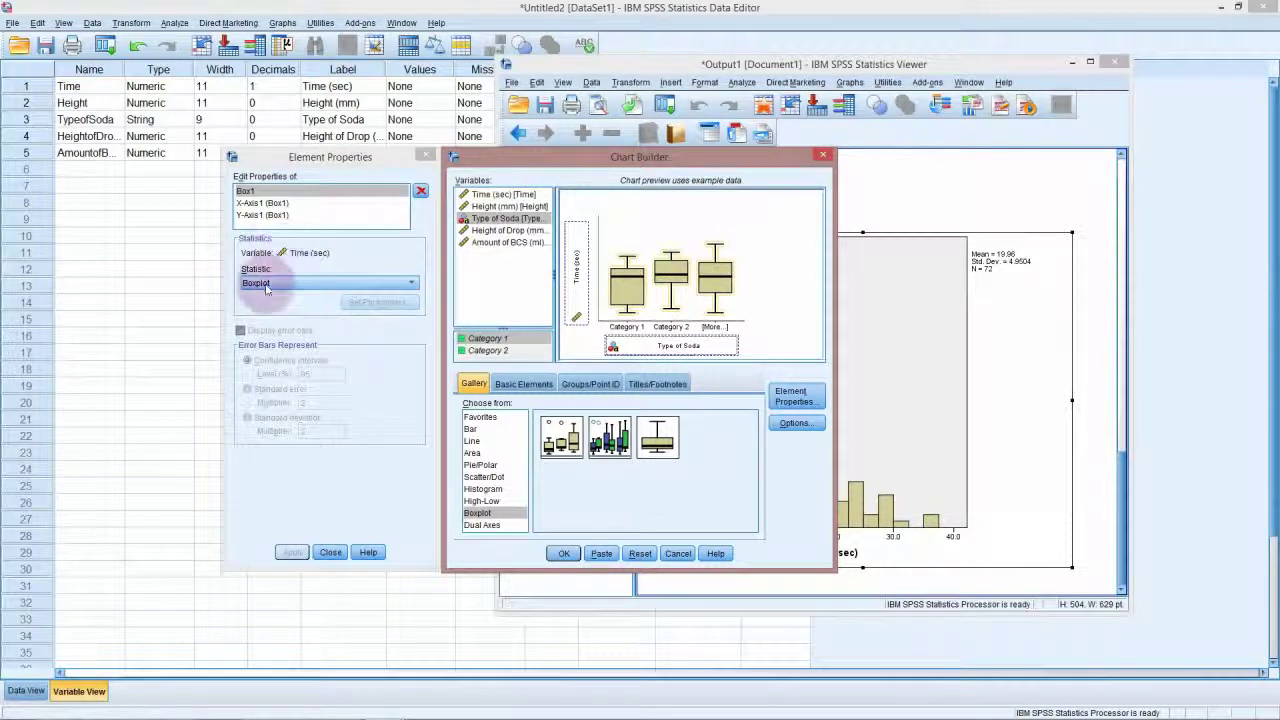
click(564, 553)
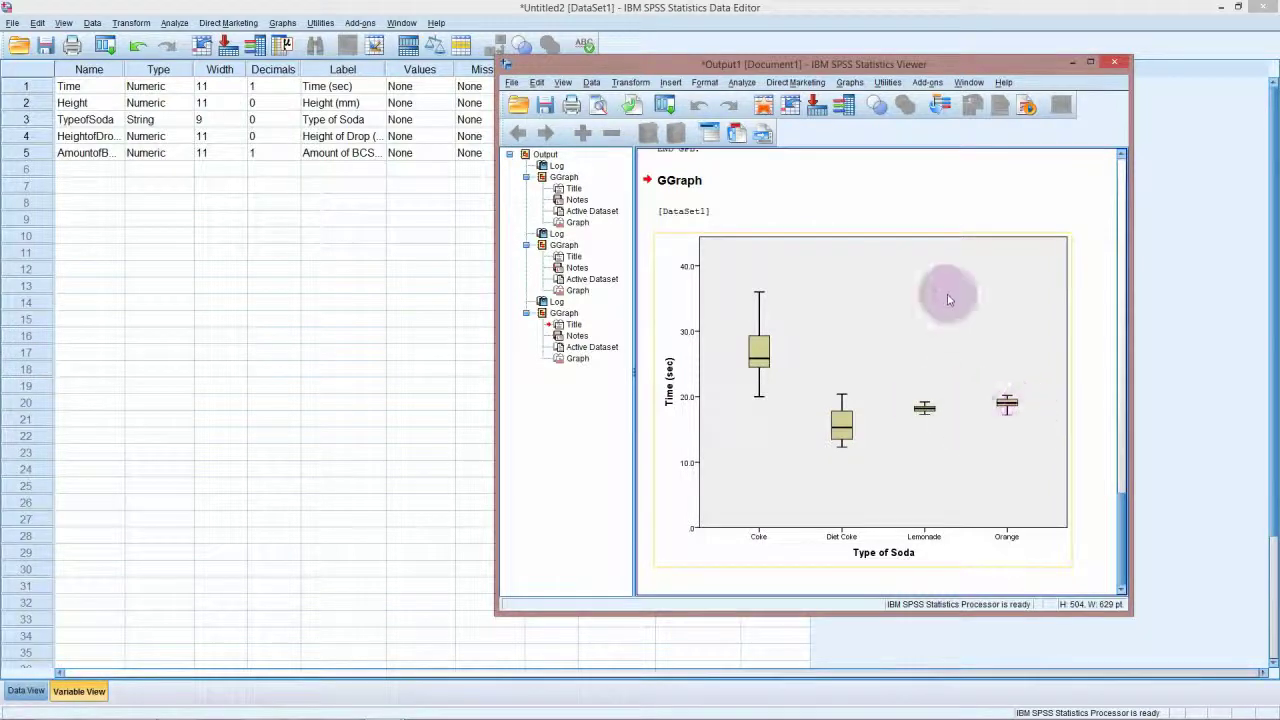
- Set up an export of only the selected boxplot, with document type None (Graphics only) and graphics type PNG file (*.png)
right_click(845, 308)
key(Escape)
right_click(856, 316)
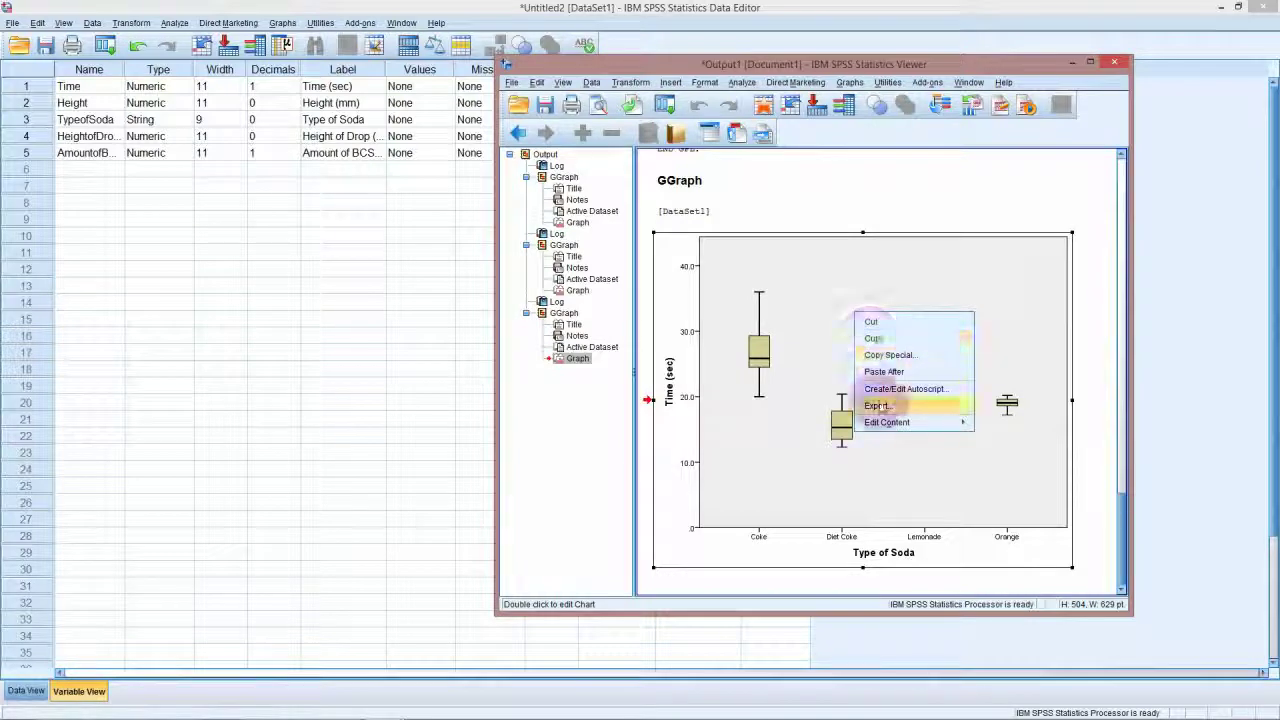
click(877, 406)
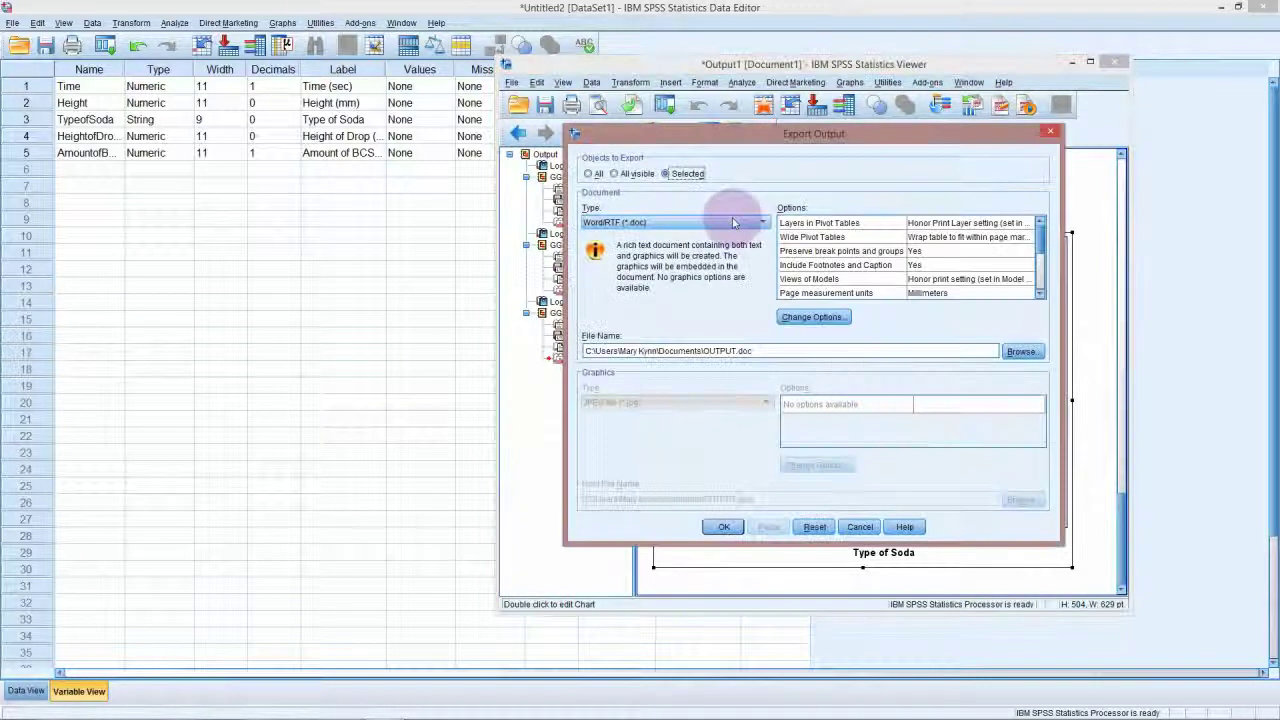
click(762, 224)
click(762, 226)
click(762, 226)
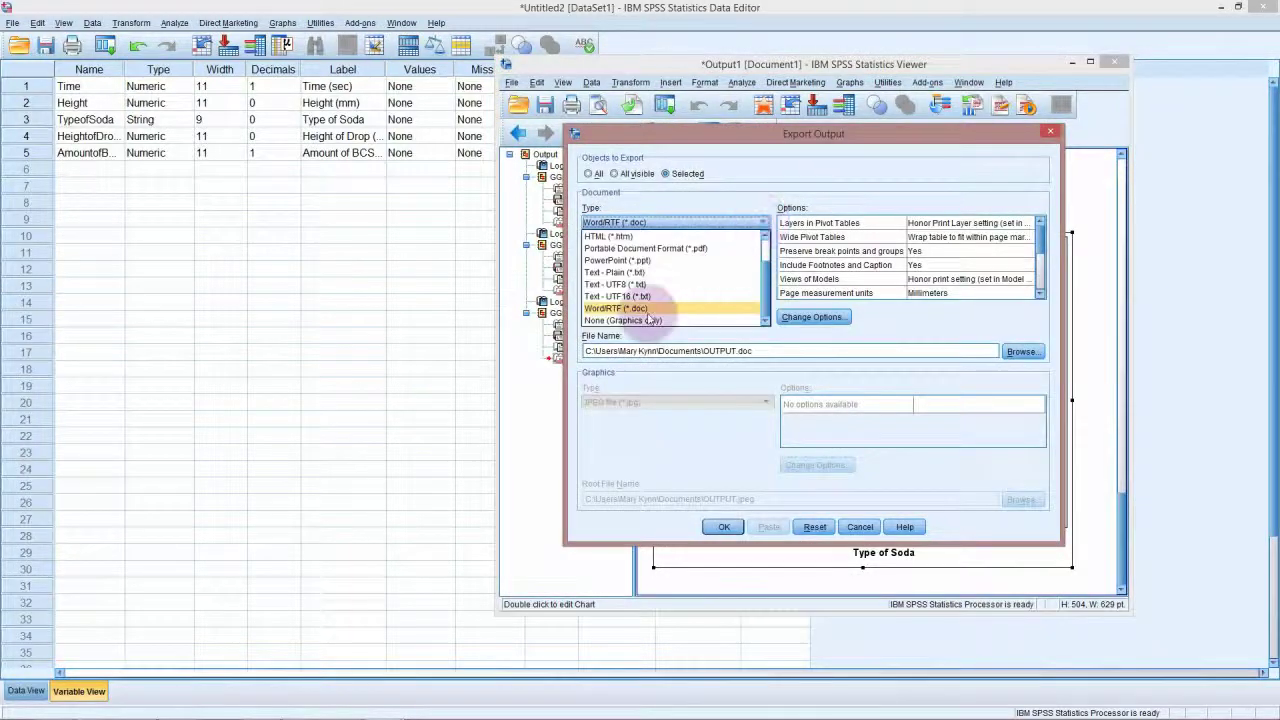
click(640, 320)
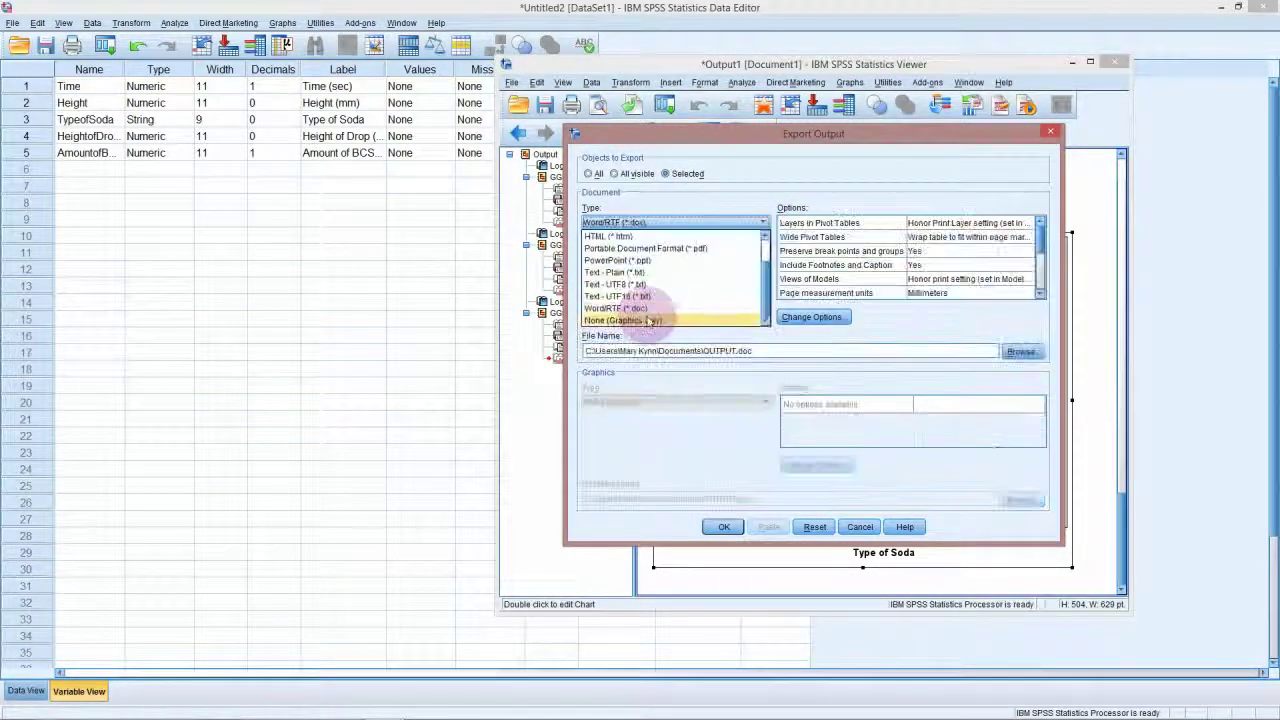
click(648, 320)
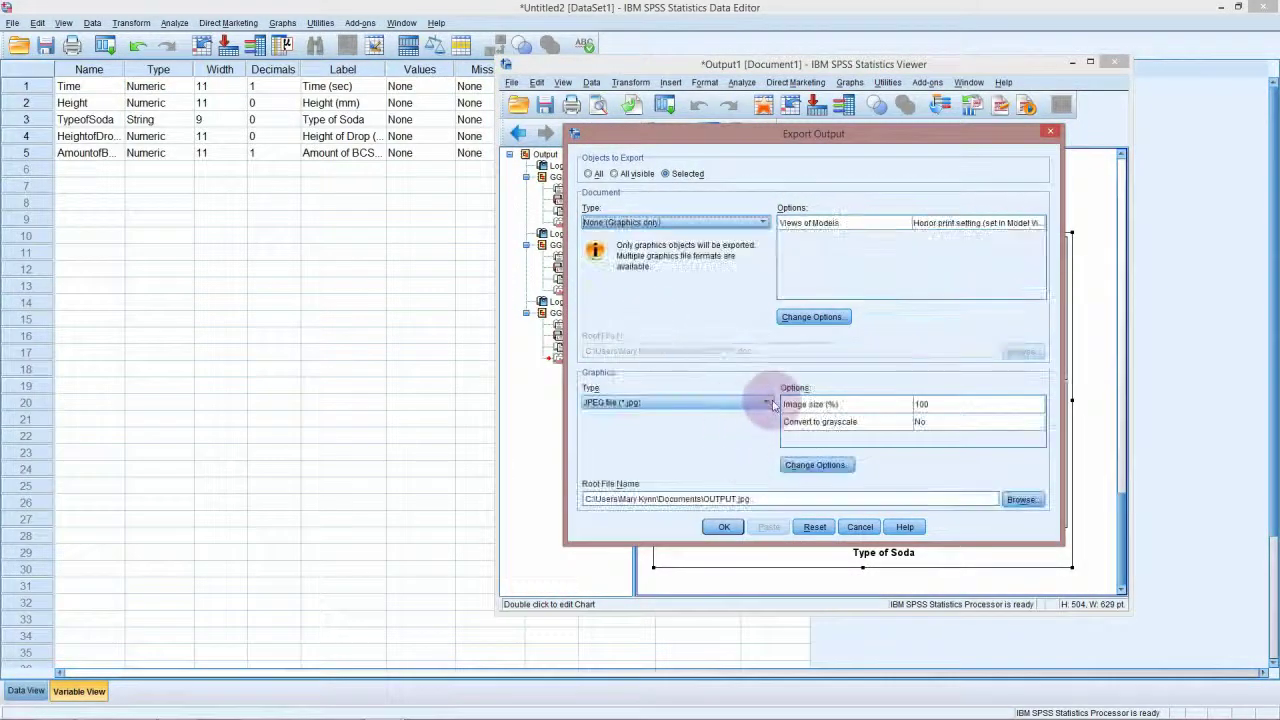
click(768, 402)
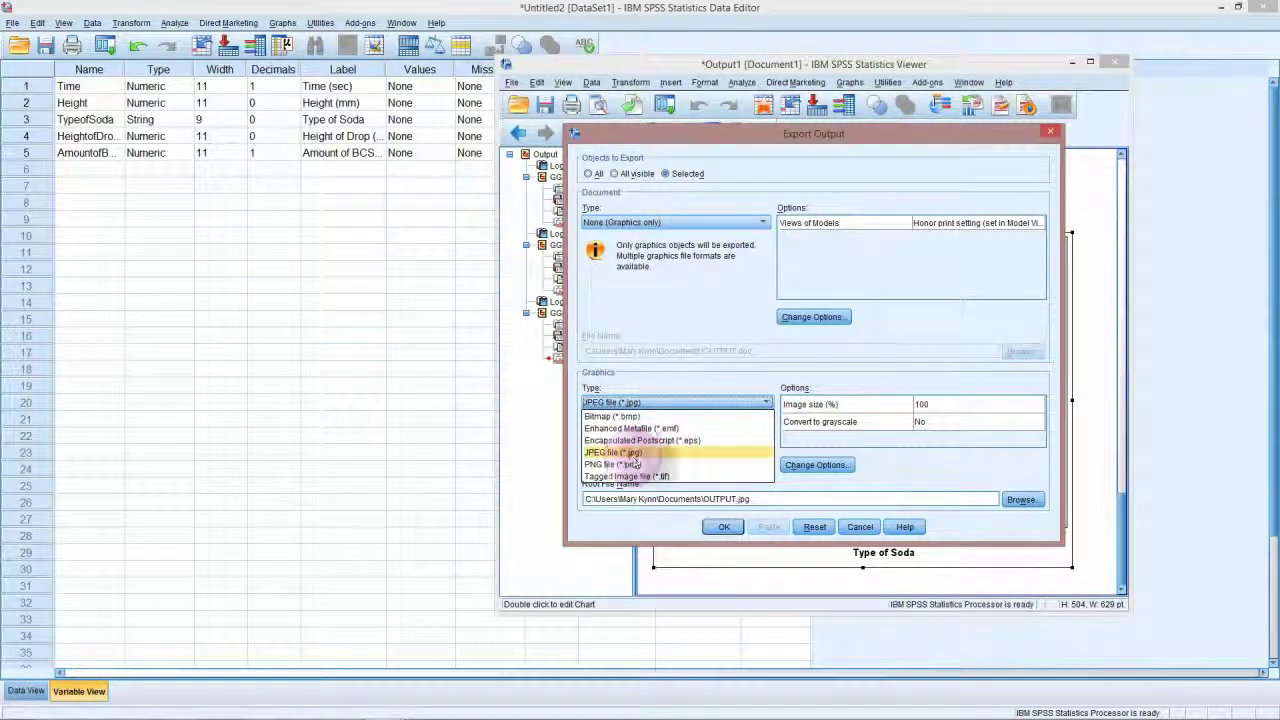
click(645, 464)
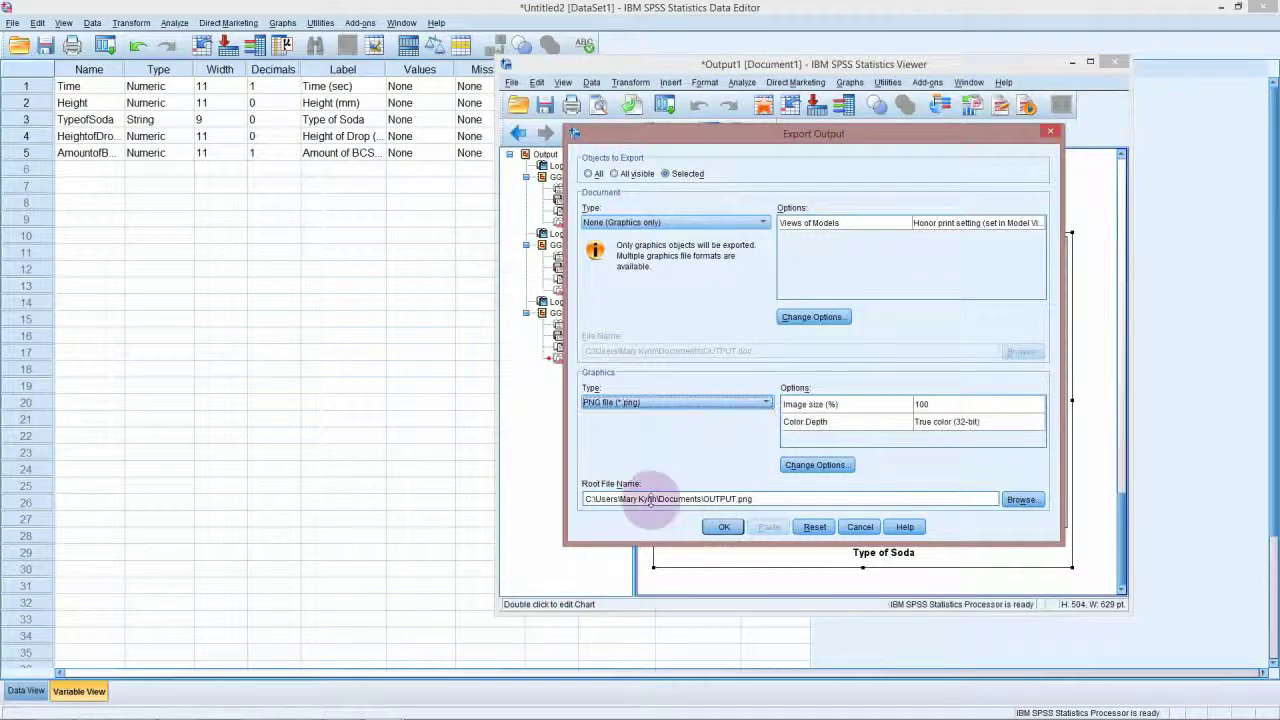